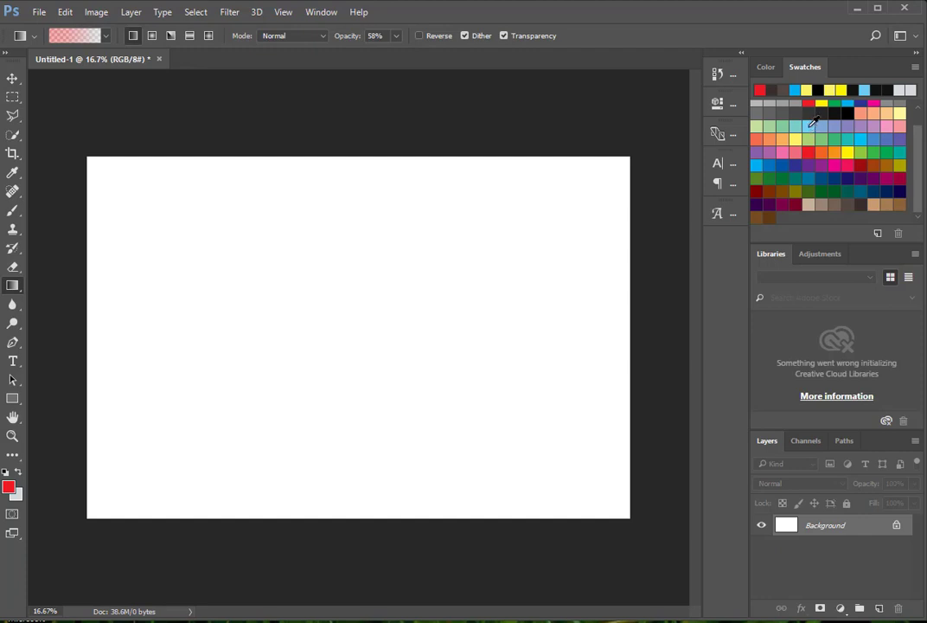
Fill the white background with a vertical linear gradient from light blue at the top to pale grey at the bottom
click(810, 126)
drag(398, 158, 397, 537)
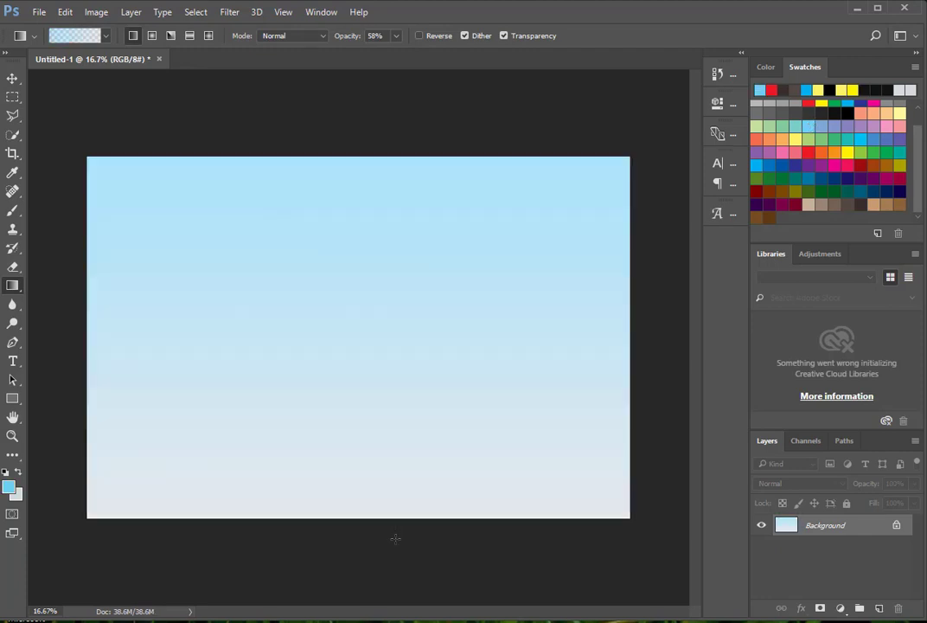
click(12, 78)
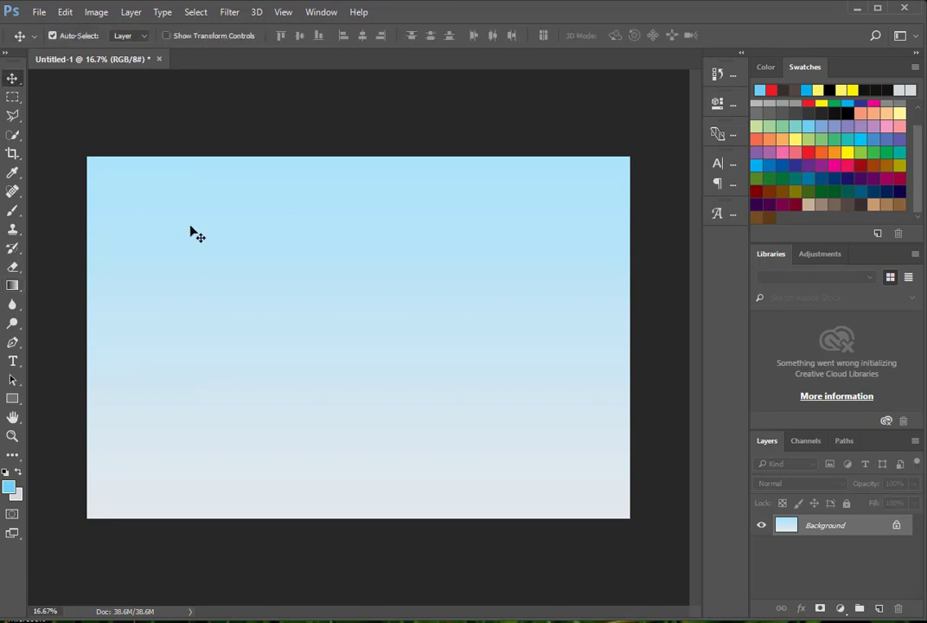
Add a new layer and make a full-width rectangular selection over roughly the upper half of the canvas
click(879, 609)
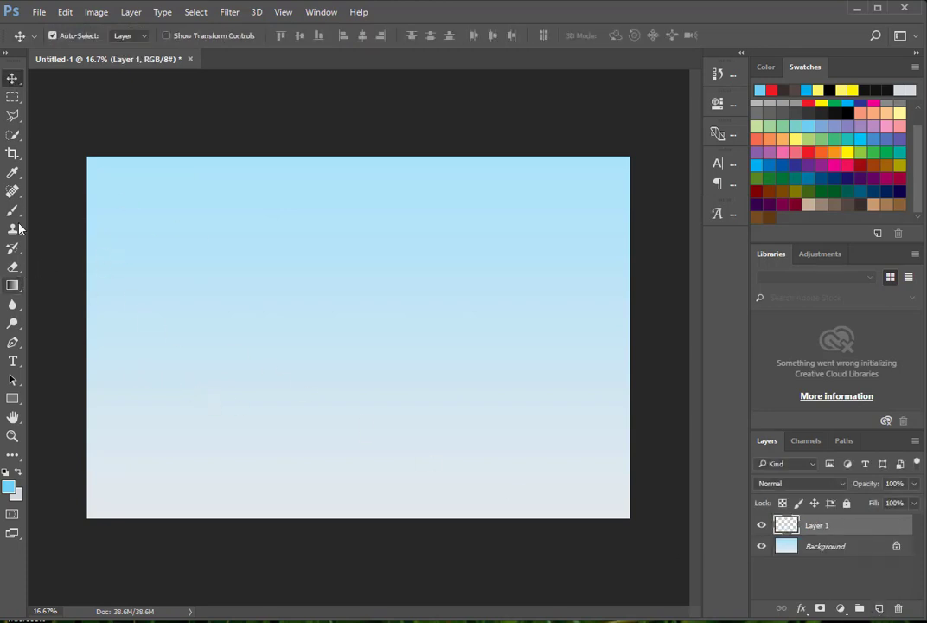
click(12, 97)
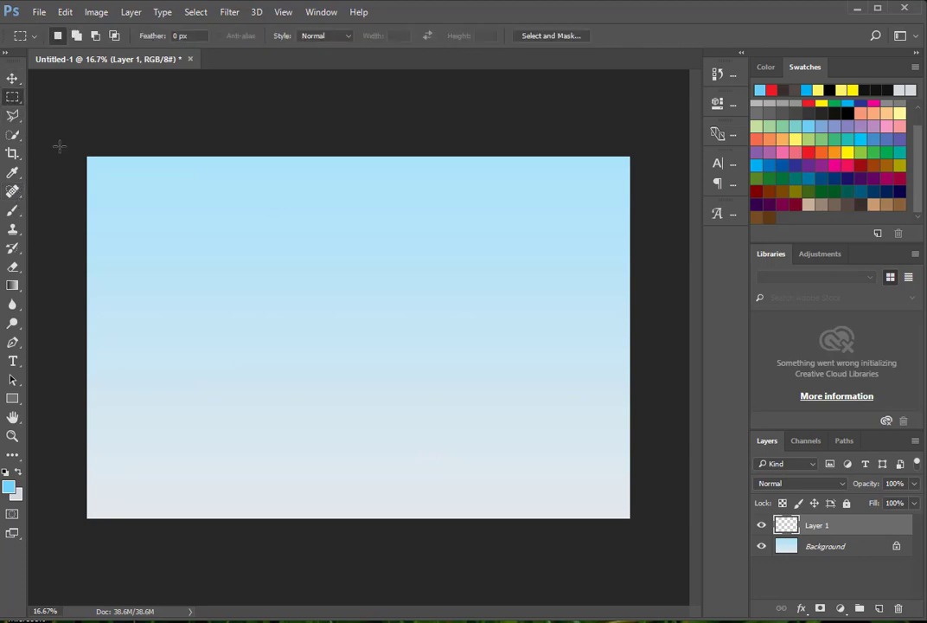
drag(87, 157, 631, 329)
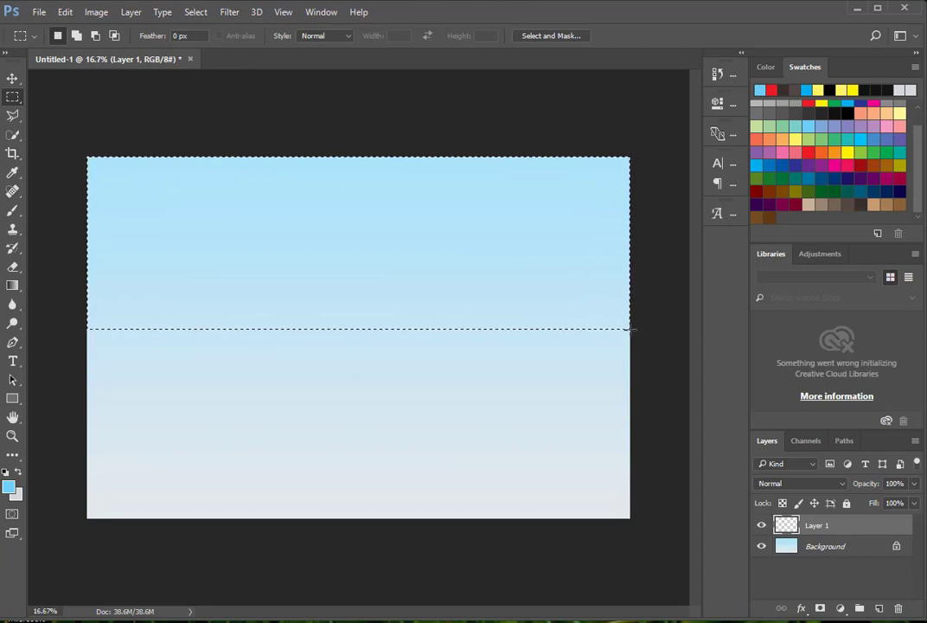
click(12, 79)
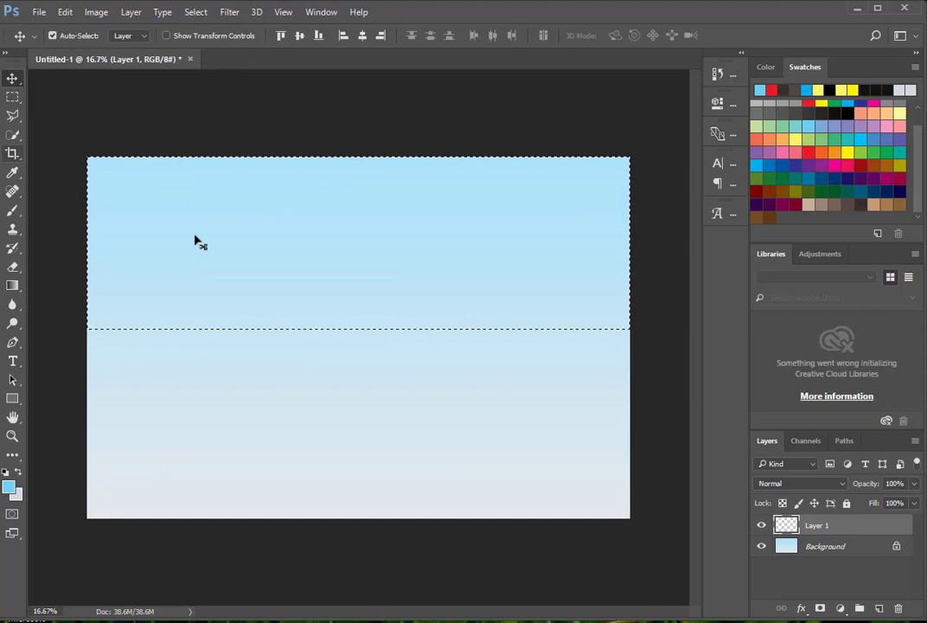
Paint a dark brown, uneven line of hills along the selection's lower edge with a hard 900 px brush
click(12, 211)
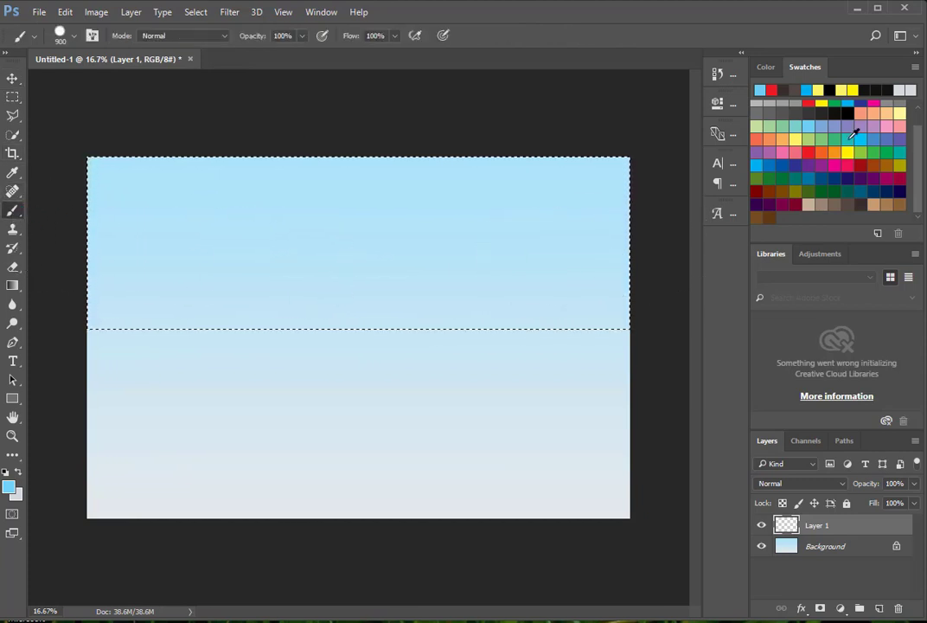
click(860, 204)
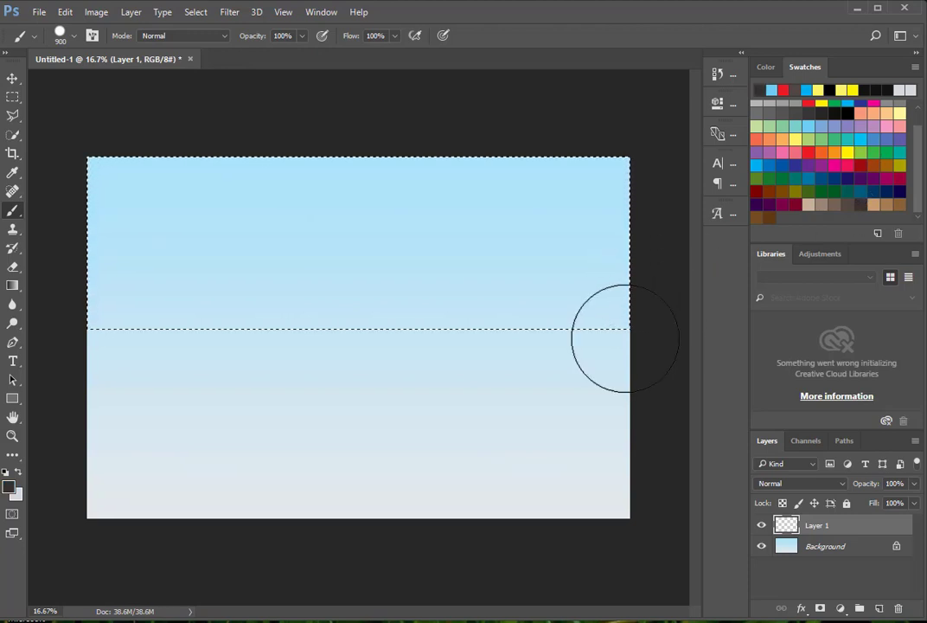
mouse_move(617, 346)
mouse_down()
mouse_move(552, 362)
mouse_move(510, 355)
mouse_move(466, 373)
mouse_move(442, 362)
mouse_move(401, 375)
mouse_move(367, 362)
mouse_move(324, 379)
mouse_move(252, 362)
mouse_move(235, 376)
mouse_move(160, 353)
mouse_move(127, 364)
mouse_move(89, 401)
mouse_up()
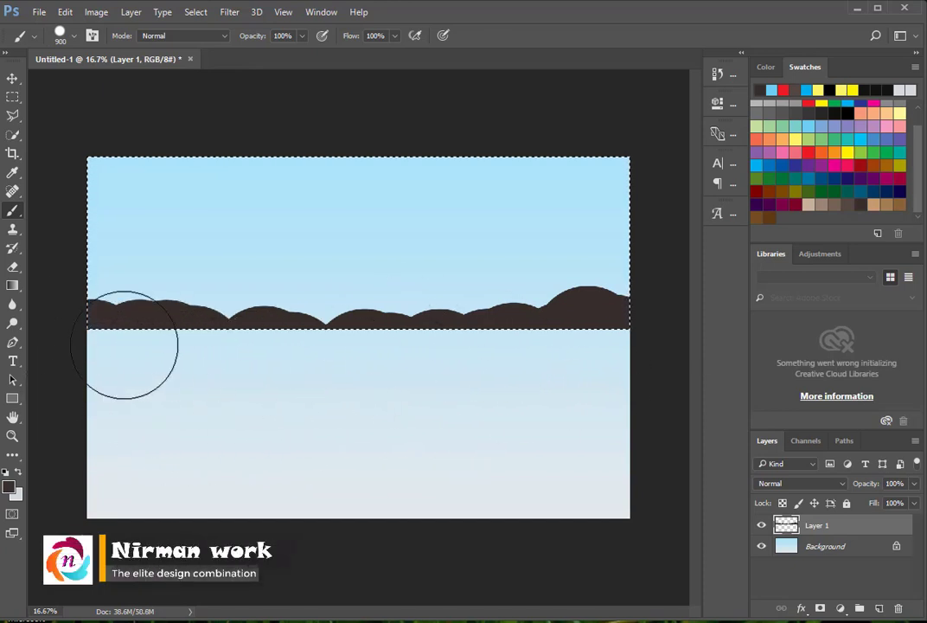
click(12, 78)
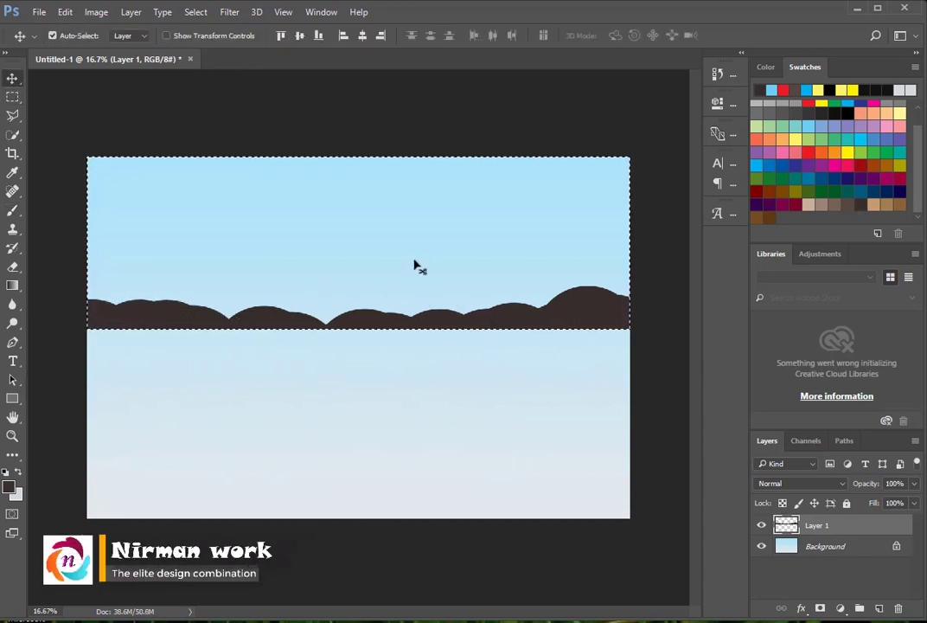
On a new layer, paint a red sun disc over the hills left of centre with a single 900 px brush dab
click(14, 212)
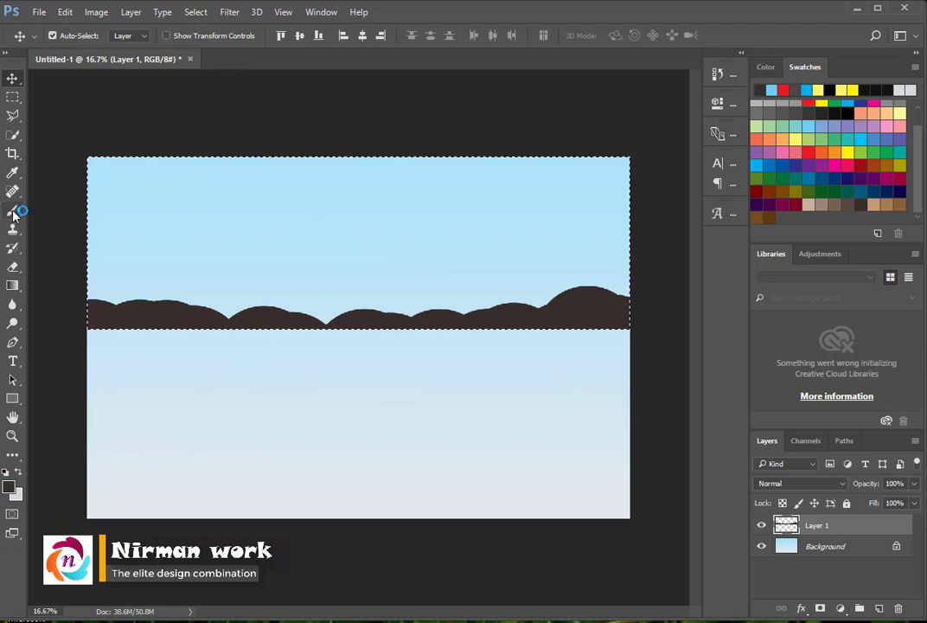
click(812, 149)
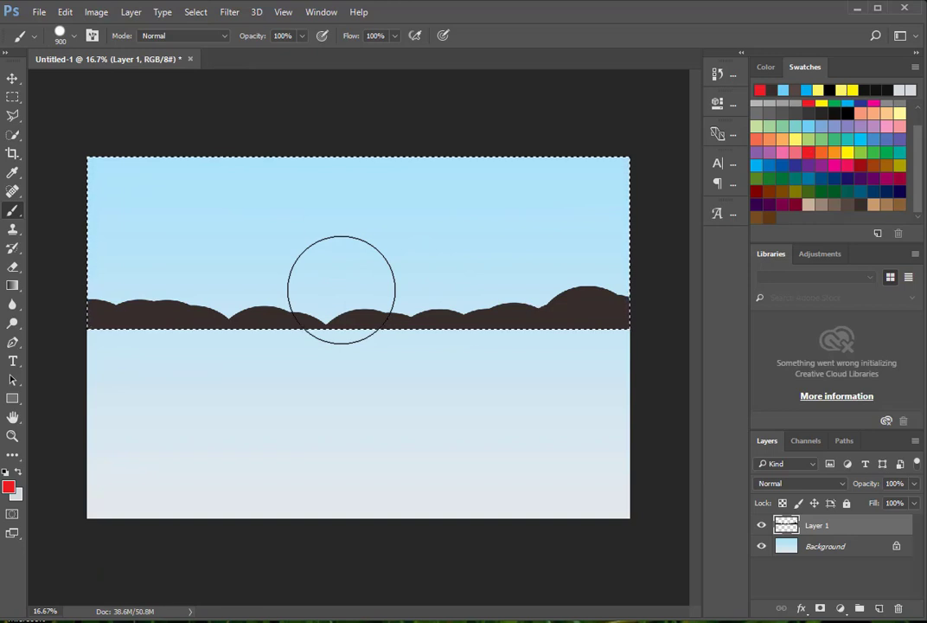
click(879, 608)
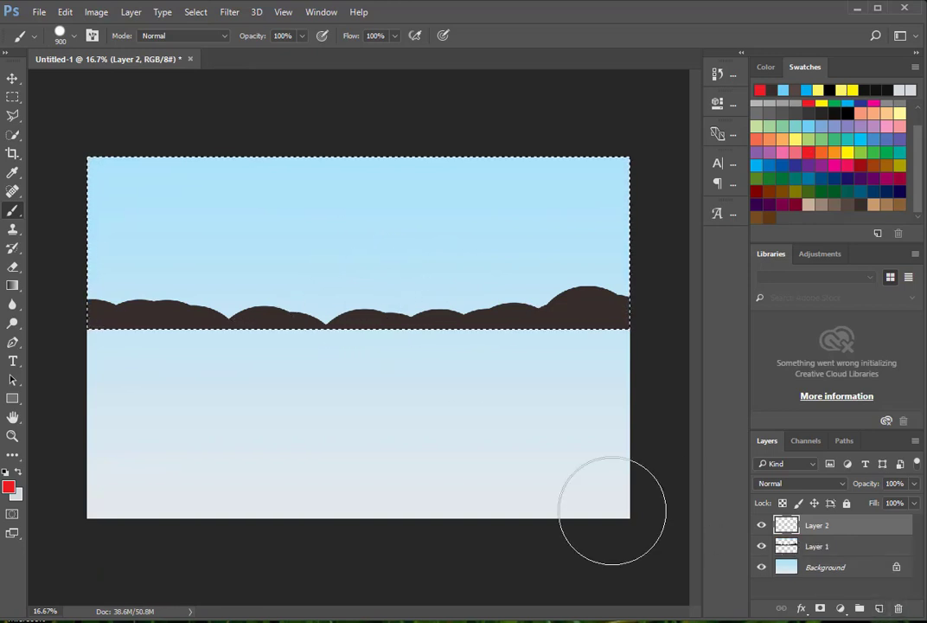
click(335, 301)
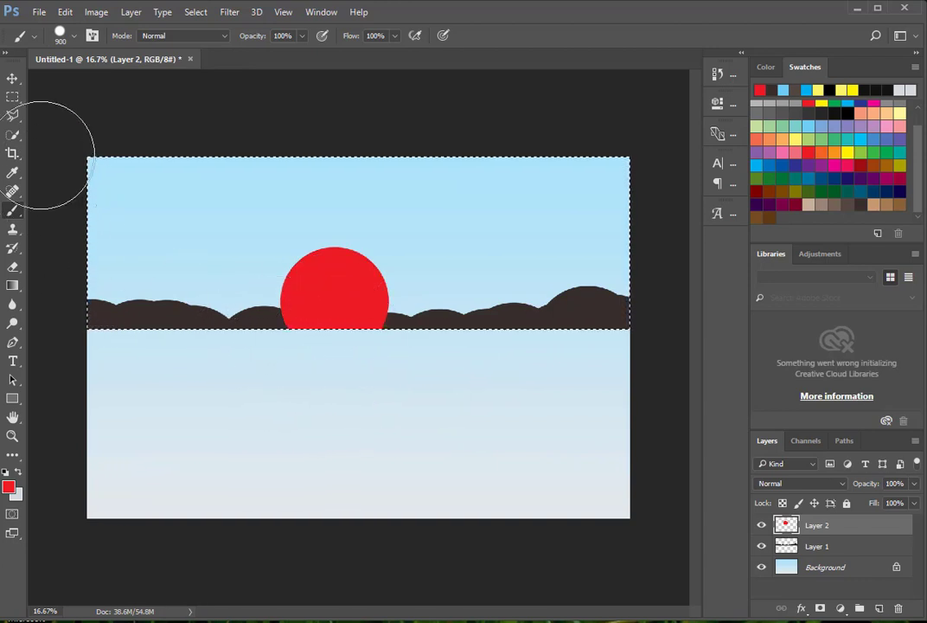
click(12, 80)
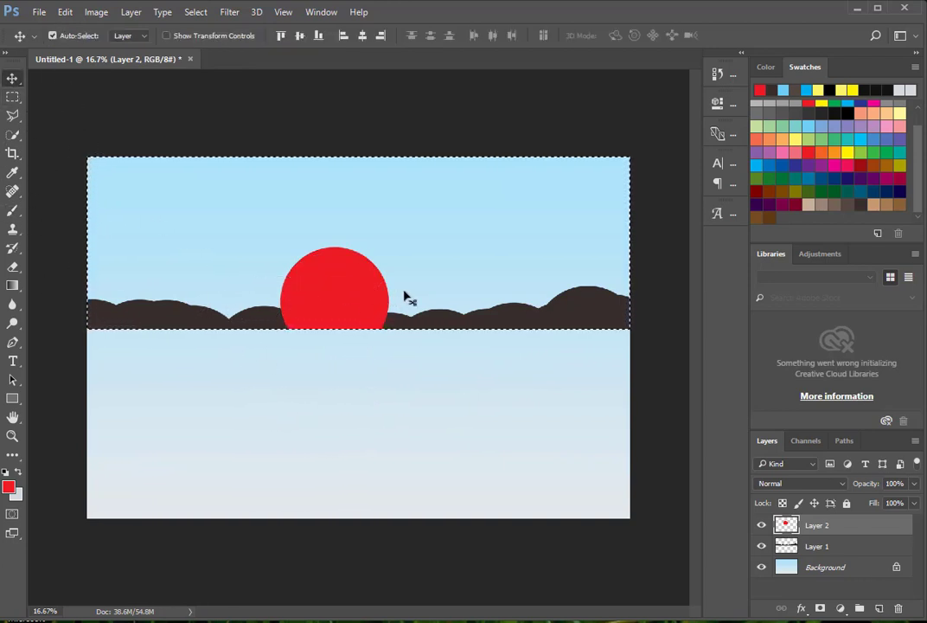
Set the brush colour to yellow and choose a soft round brush with 0% hardness
click(12, 210)
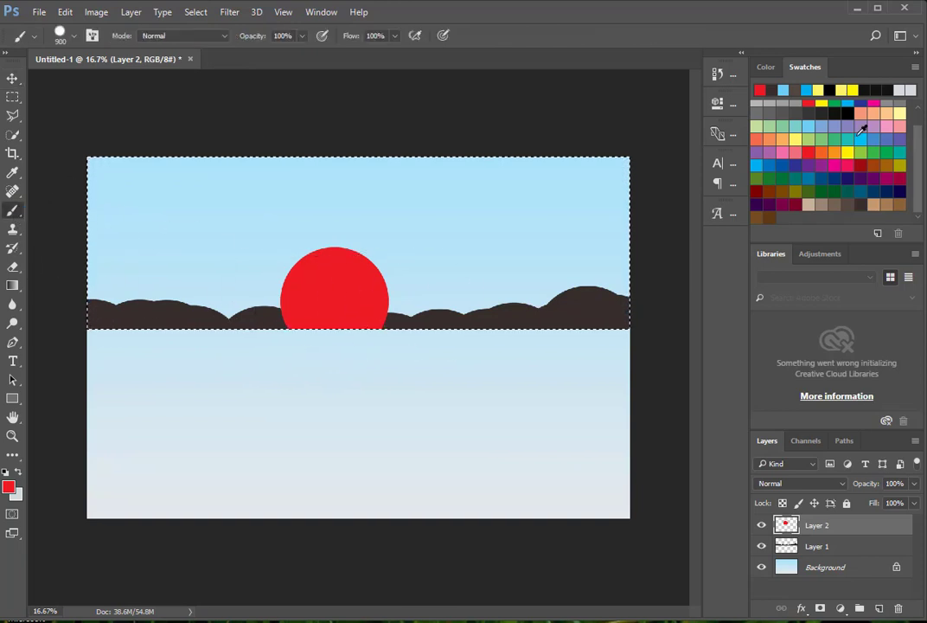
scroll(832, 130, up, 1)
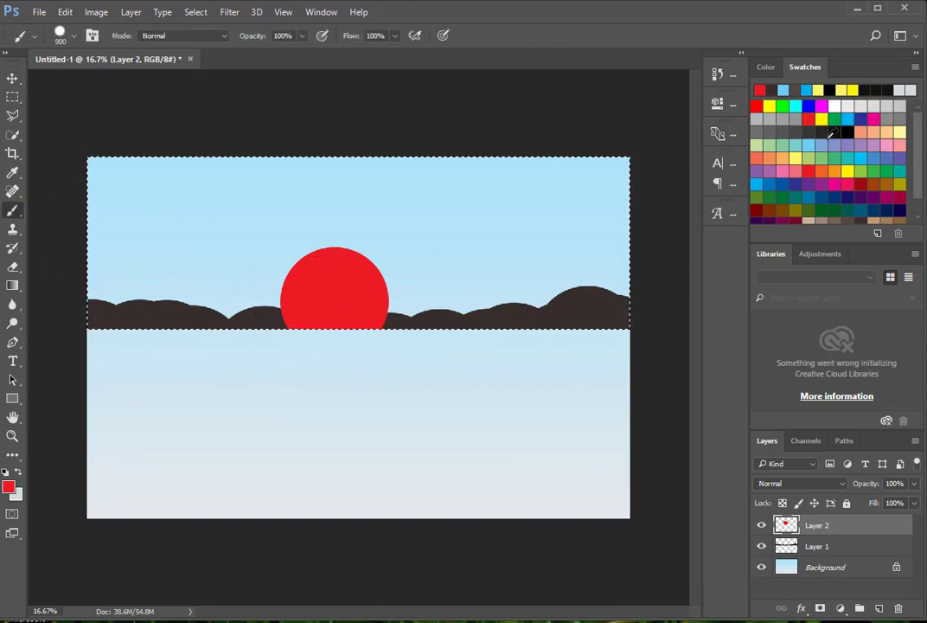
click(769, 105)
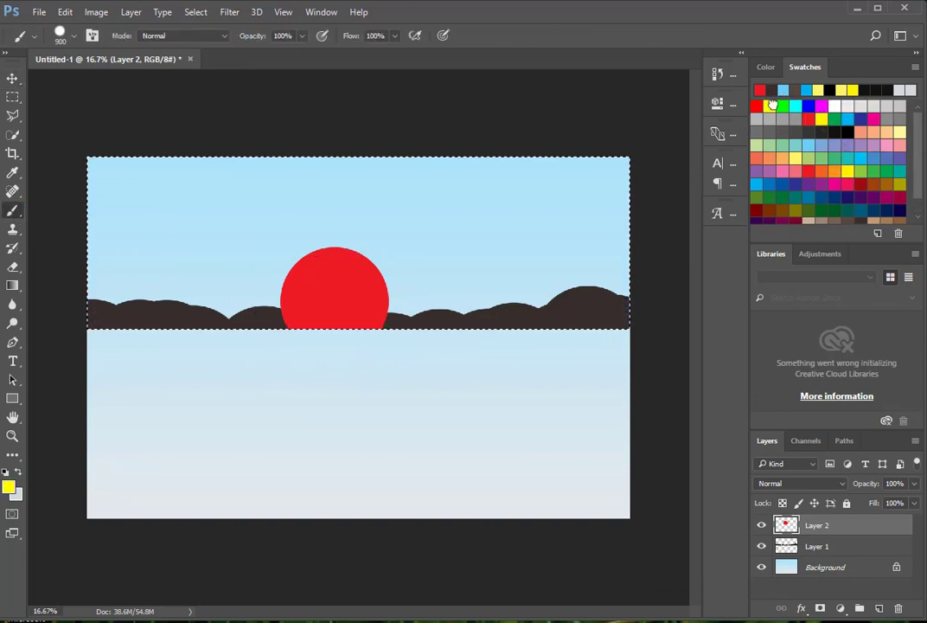
click(73, 39)
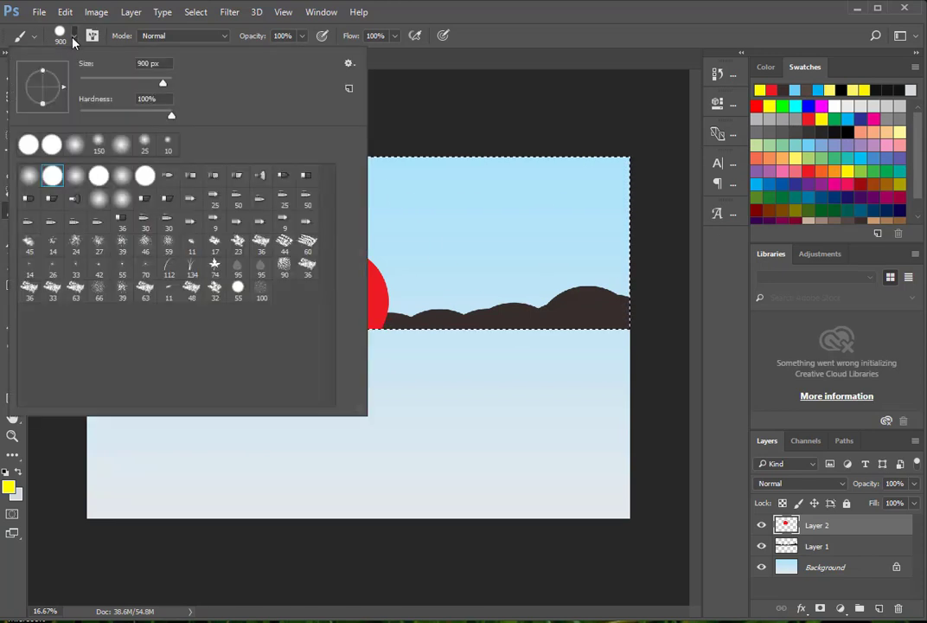
click(125, 178)
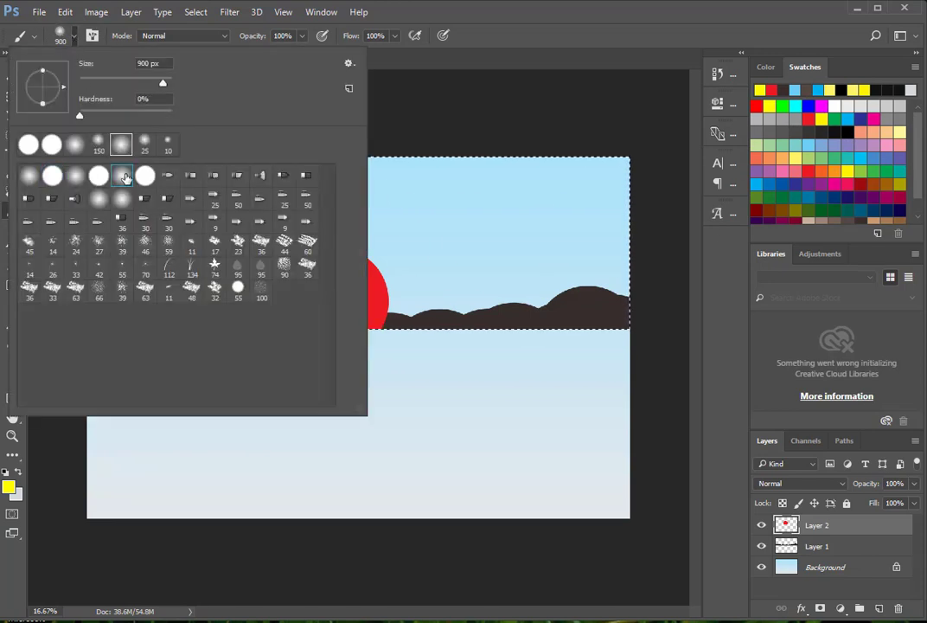
key(Return)
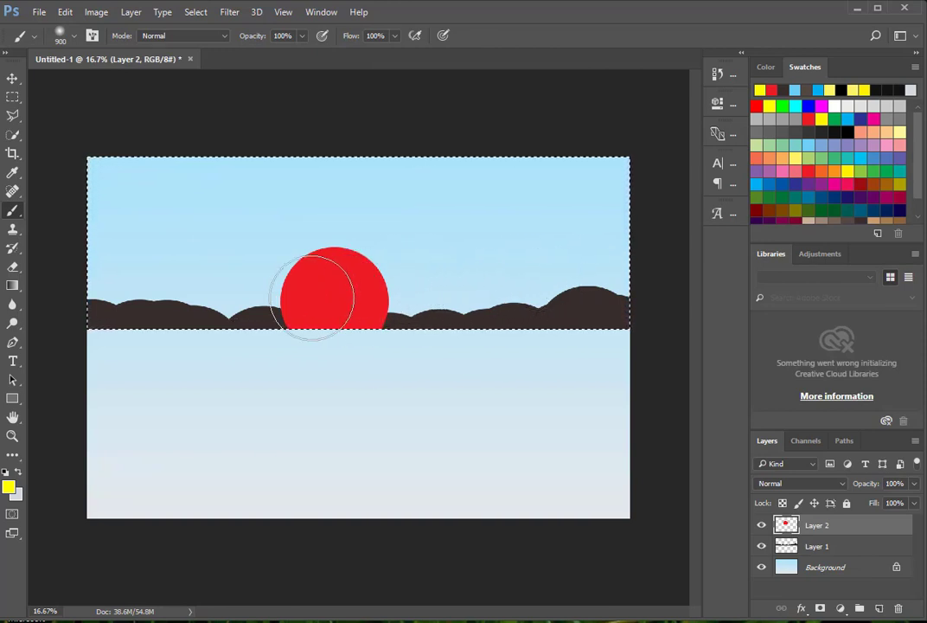
Enlarge the soft brush to 1300 px and paint a yellow glow centred on the red sun
key(bracketright)
key(bracketright)
key(bracketright)
key(bracketright)
key(bracketright)
key(bracketright)
key(bracketright)
key(bracketleft)
key(bracketleft)
key(bracketleft)
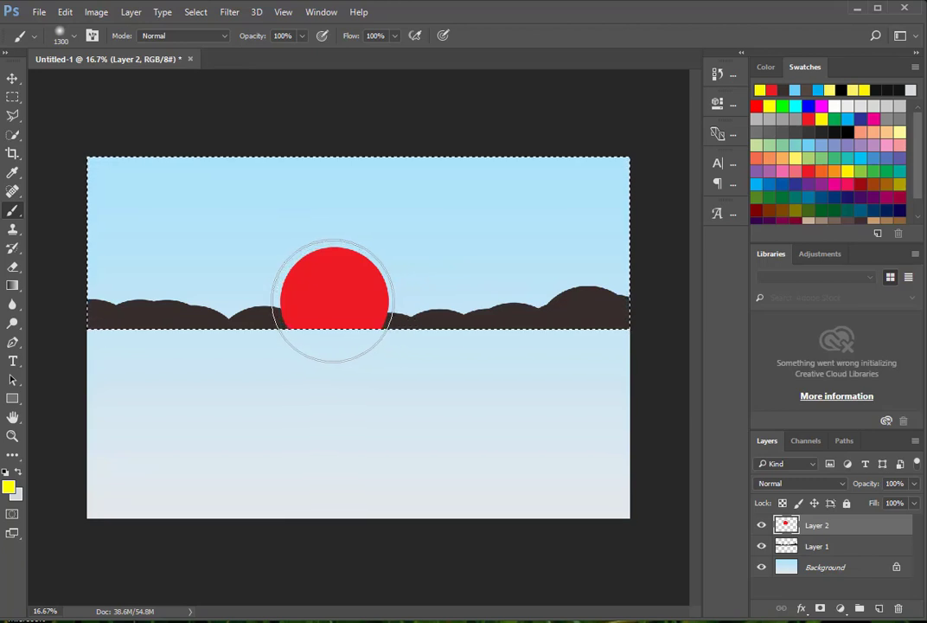
click(333, 301)
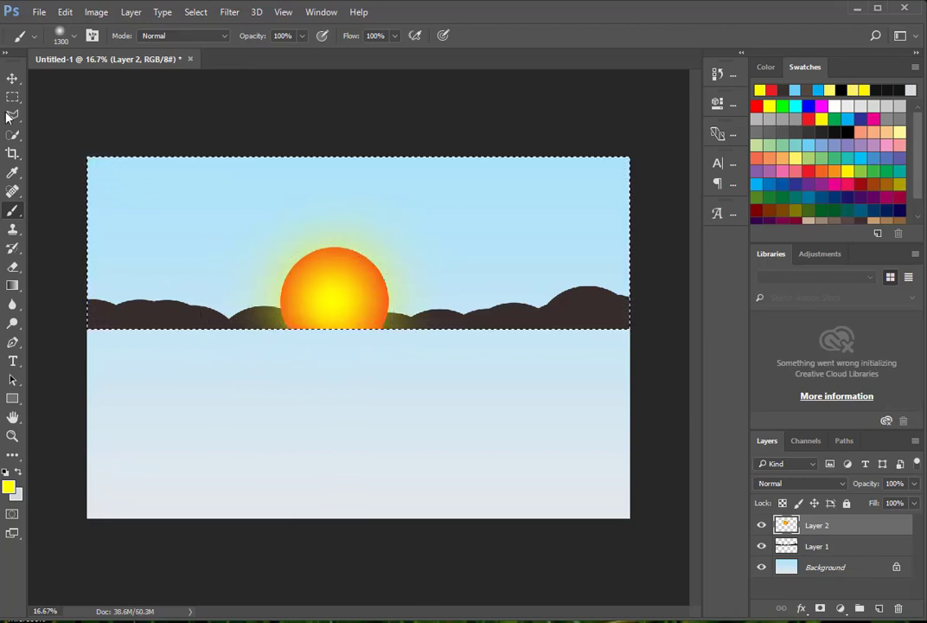
click(13, 78)
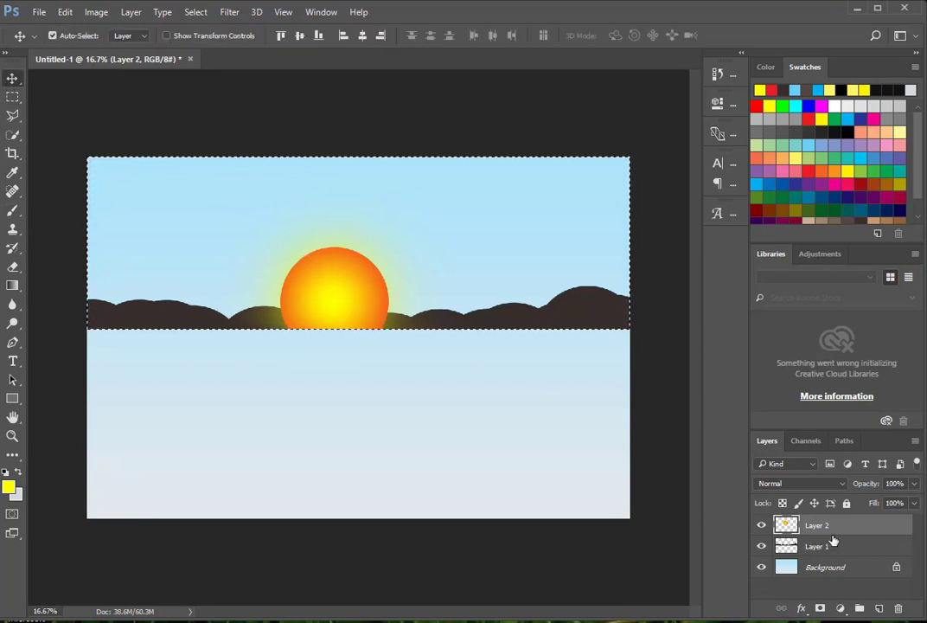
Place the sun layer behind the hills layer and nudge the sun slightly up and to the right, clearing the selection
drag(838, 530, 838, 548)
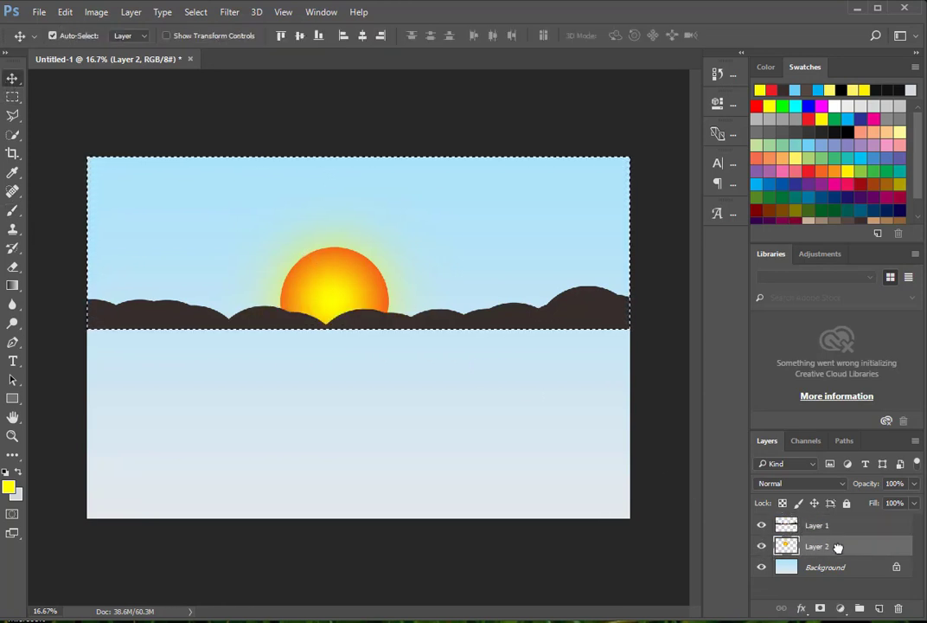
ctrl+click(359, 285)
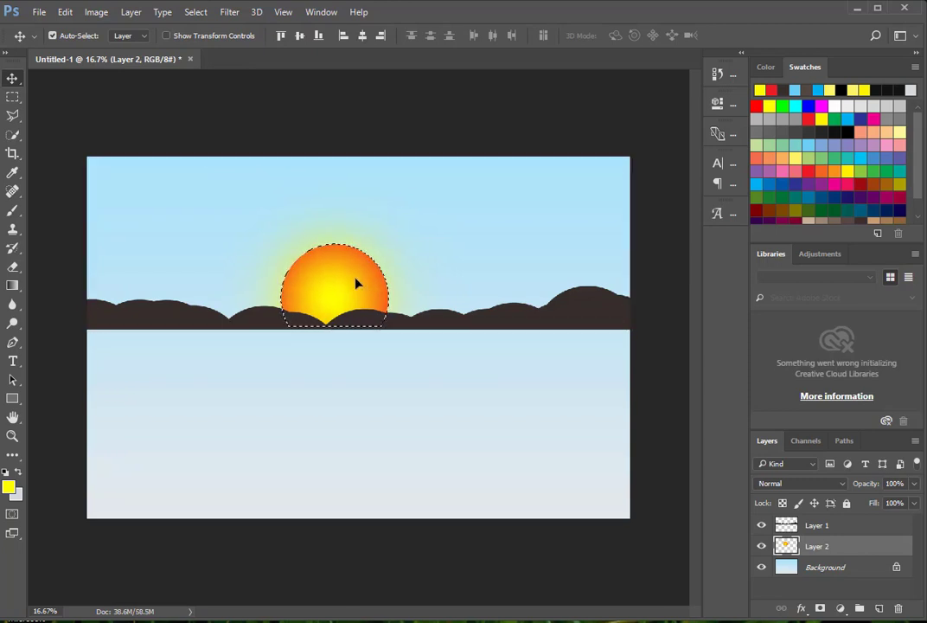
key(shift+Right)
key(shift+Right)
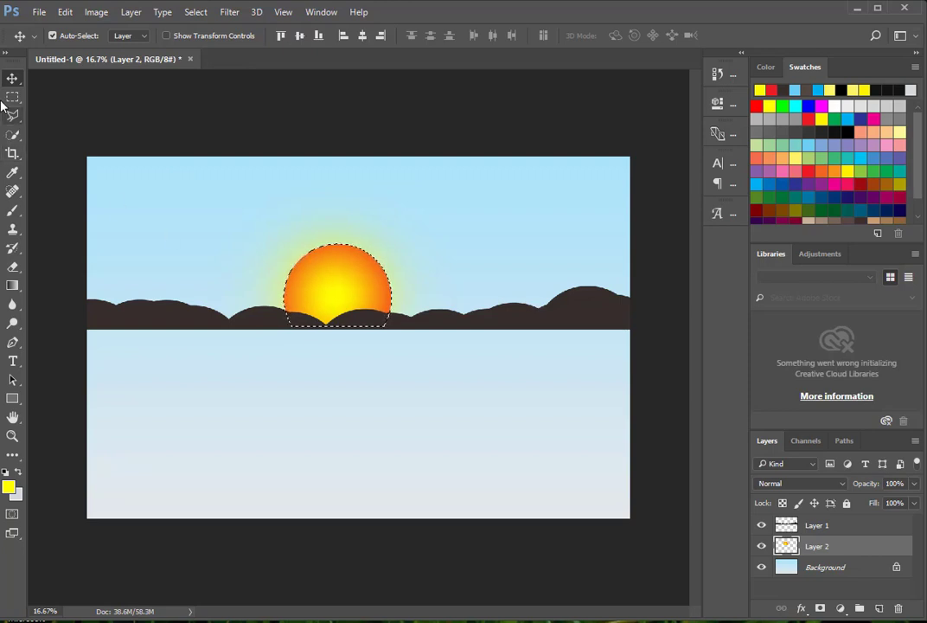
ctrl+click(209, 379)
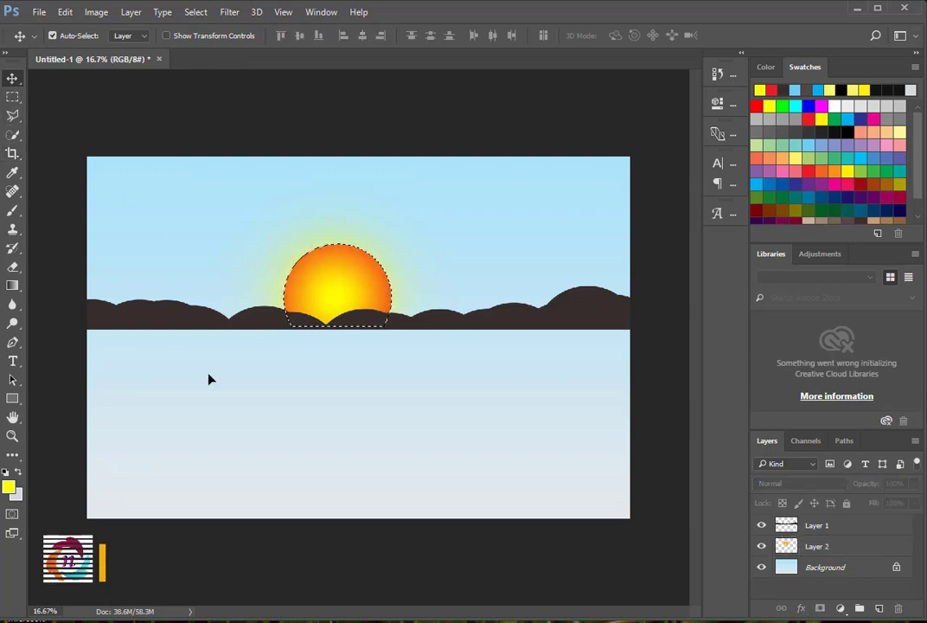
key(ctrl+d)
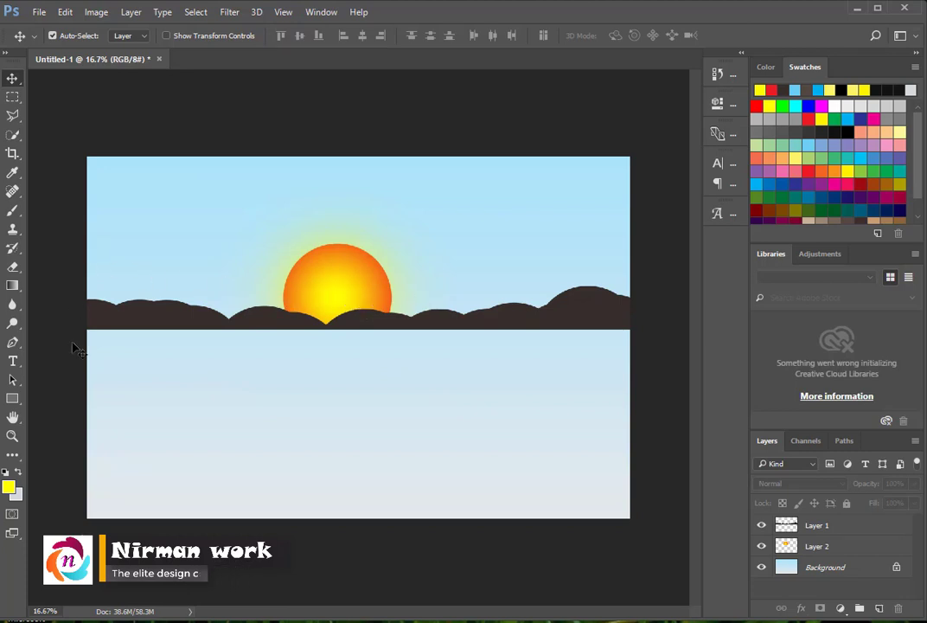
Draw a yellow pine tree custom shape about 348 by 516 px on the hills to the right of the sun
key(shift+u)
key(v)
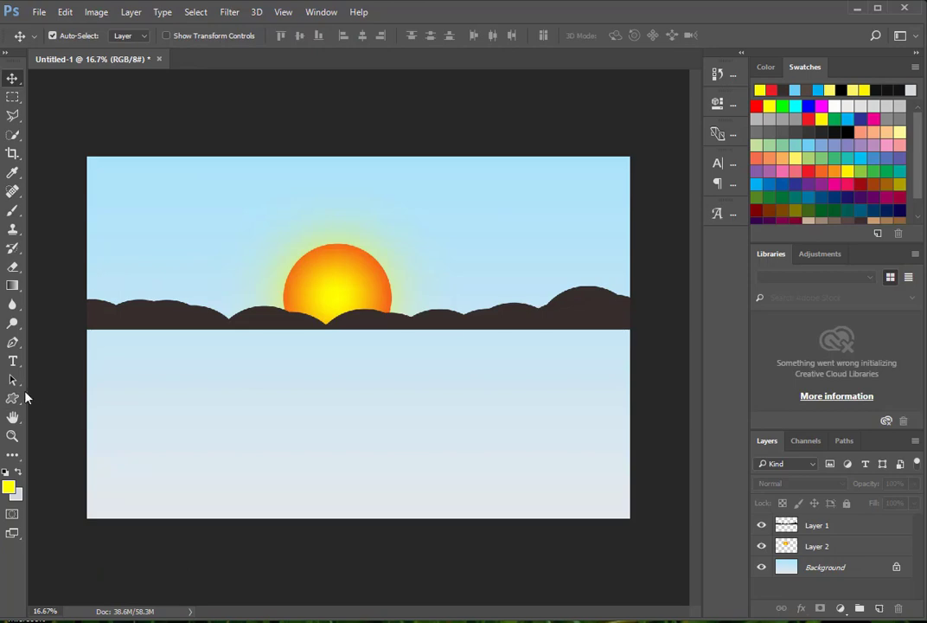
drag(13, 398, 94, 465)
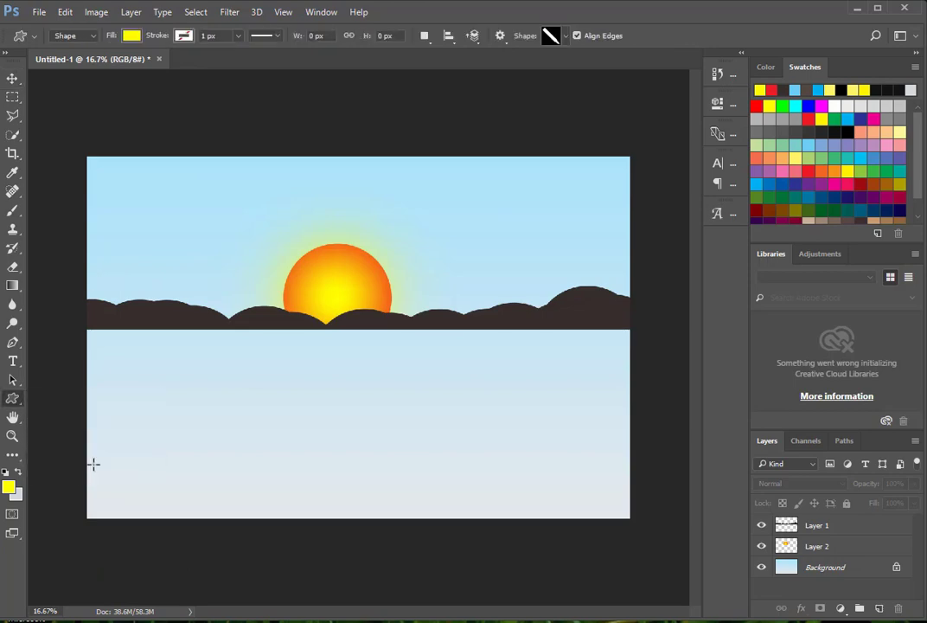
click(566, 37)
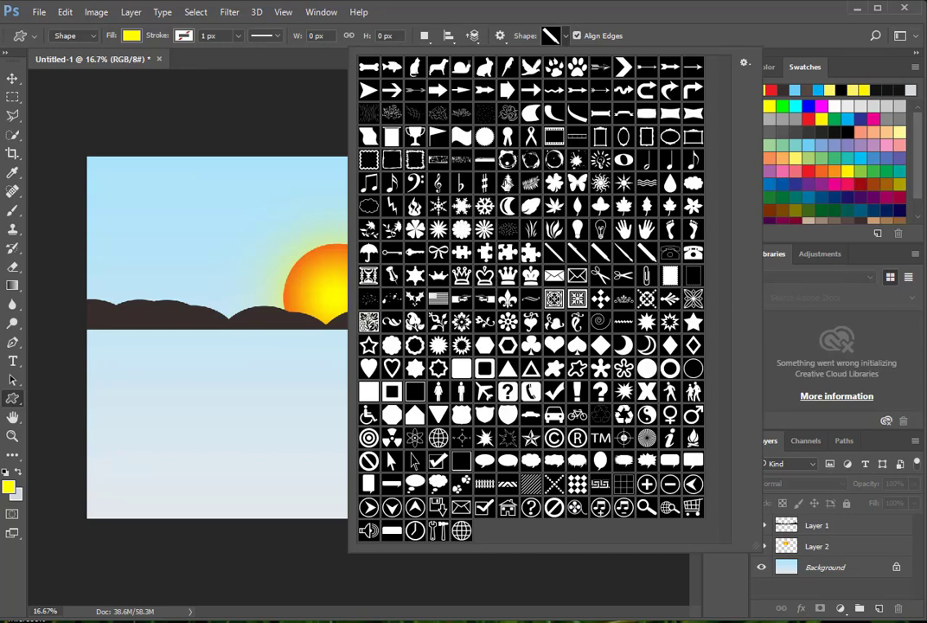
double_click(507, 184)
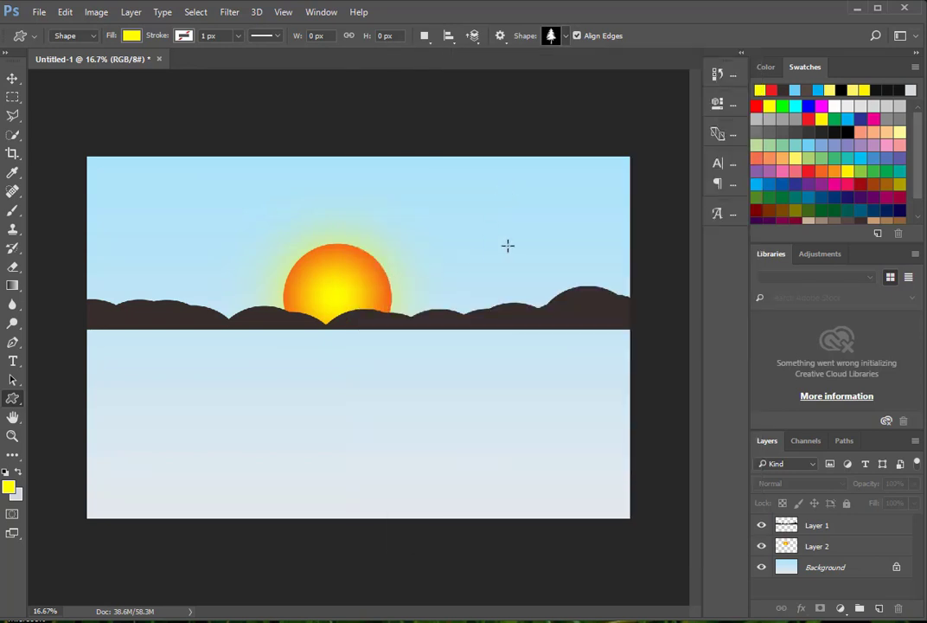
click(879, 608)
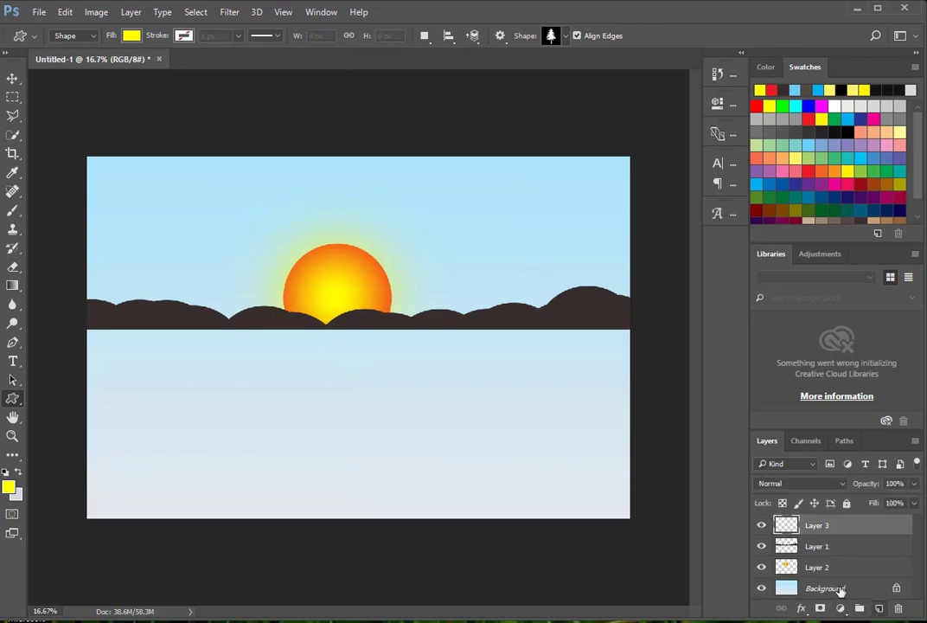
drag(517, 254, 558, 310)
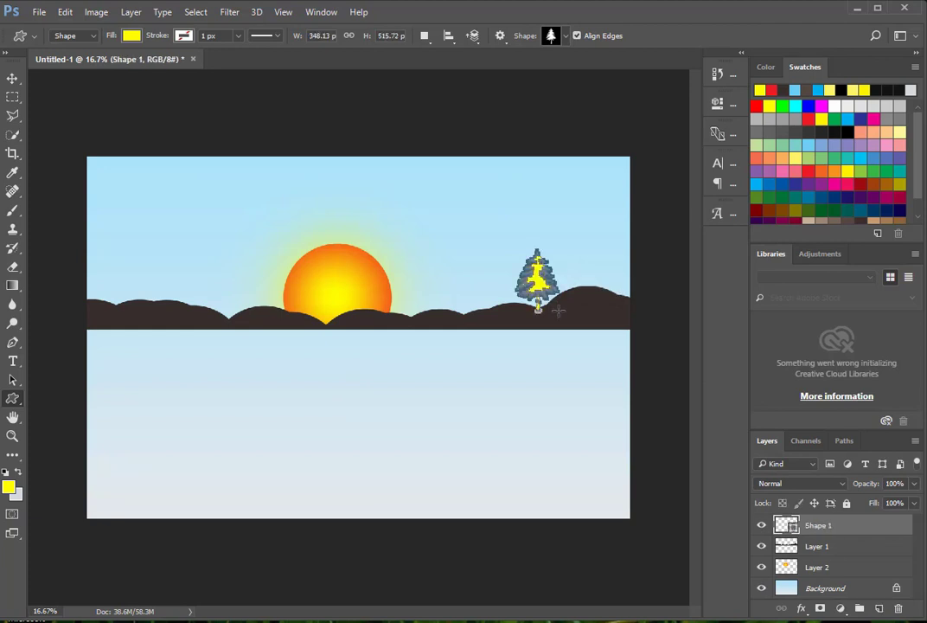
Recolour the yellow pine tree shape to dark olive #313124
click(12, 78)
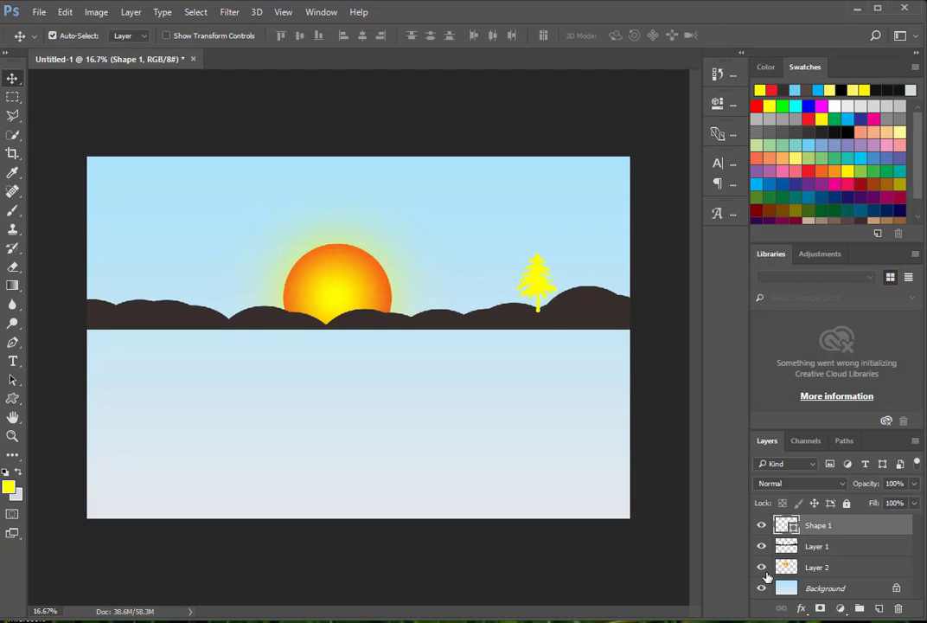
double_click(787, 526)
click(562, 234)
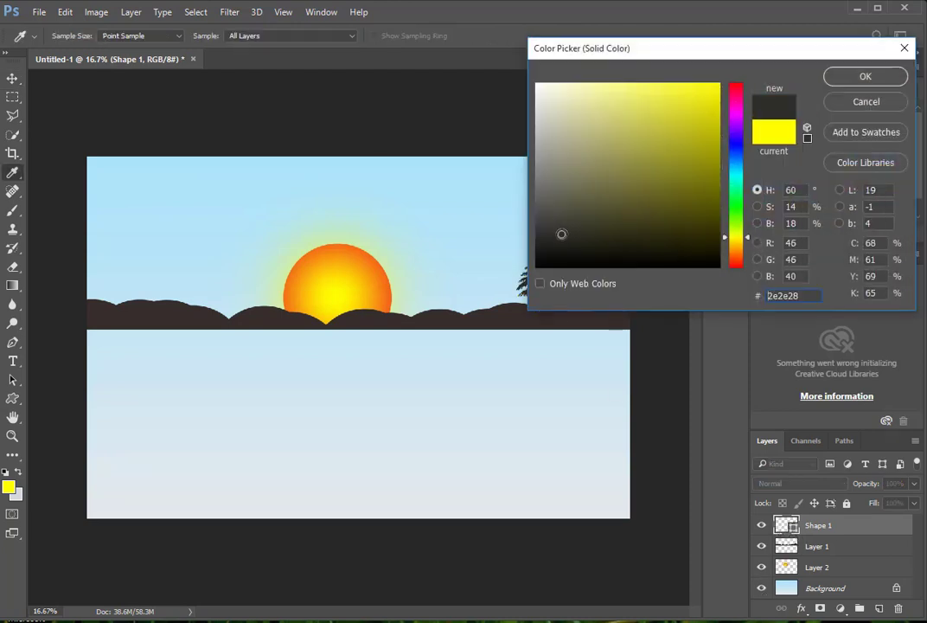
click(585, 232)
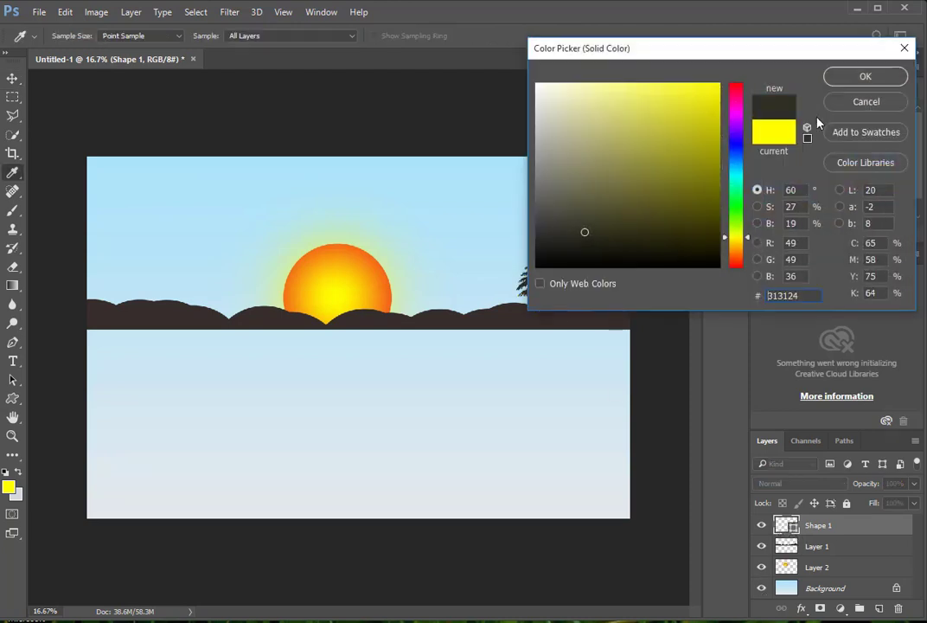
click(865, 76)
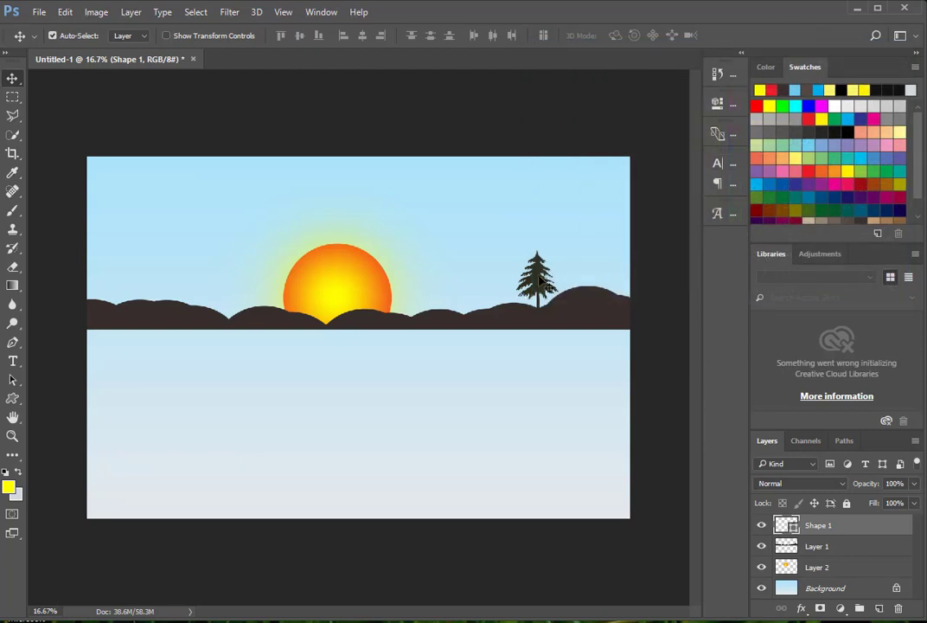
Duplicate the pine tree twice onto the hills left of the sun, scaling the inner copy to about 81% and seating it on the hill
drag(540, 280, 174, 275)
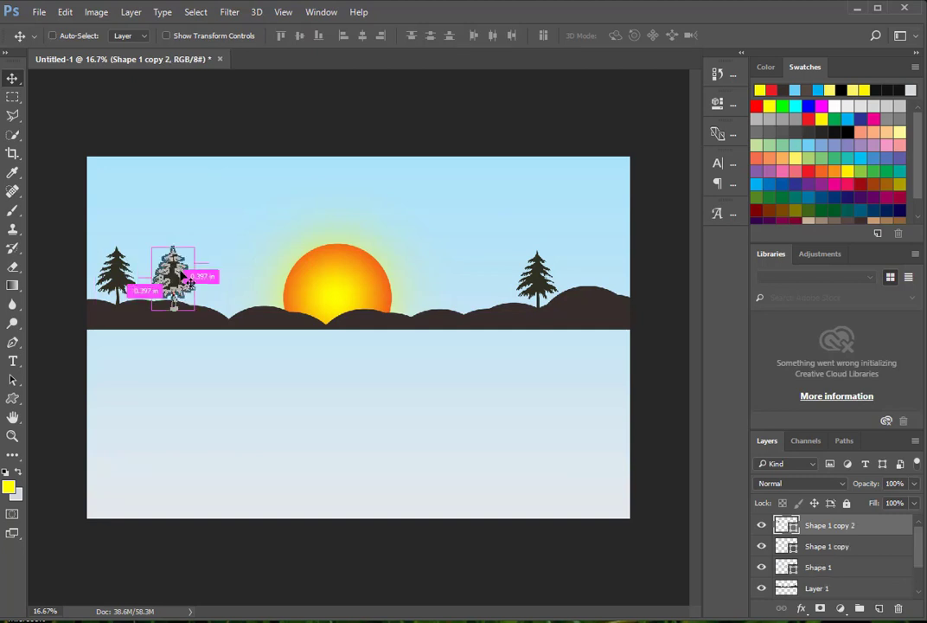
key(ctrl+t)
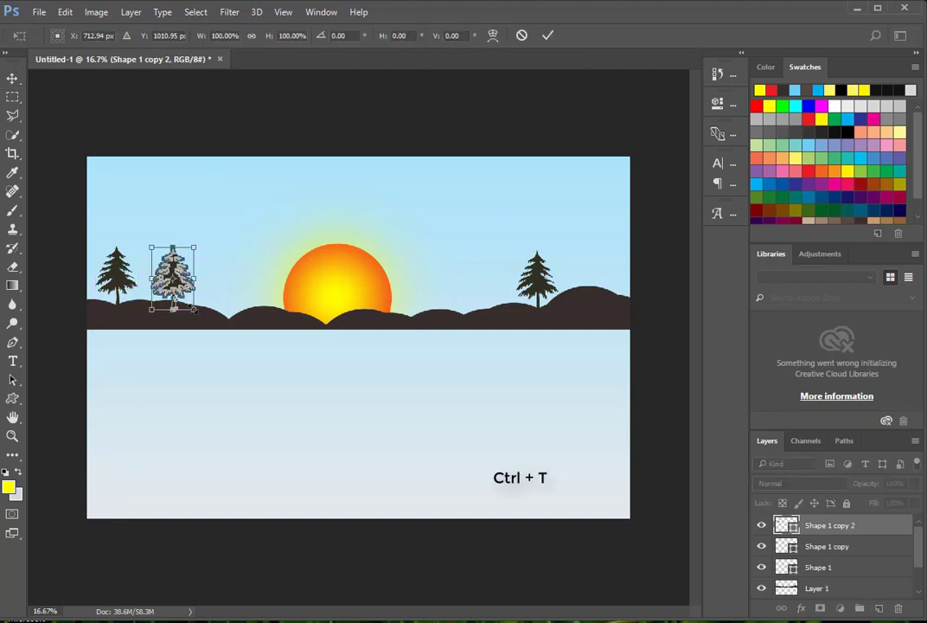
drag(194, 309, 192, 303)
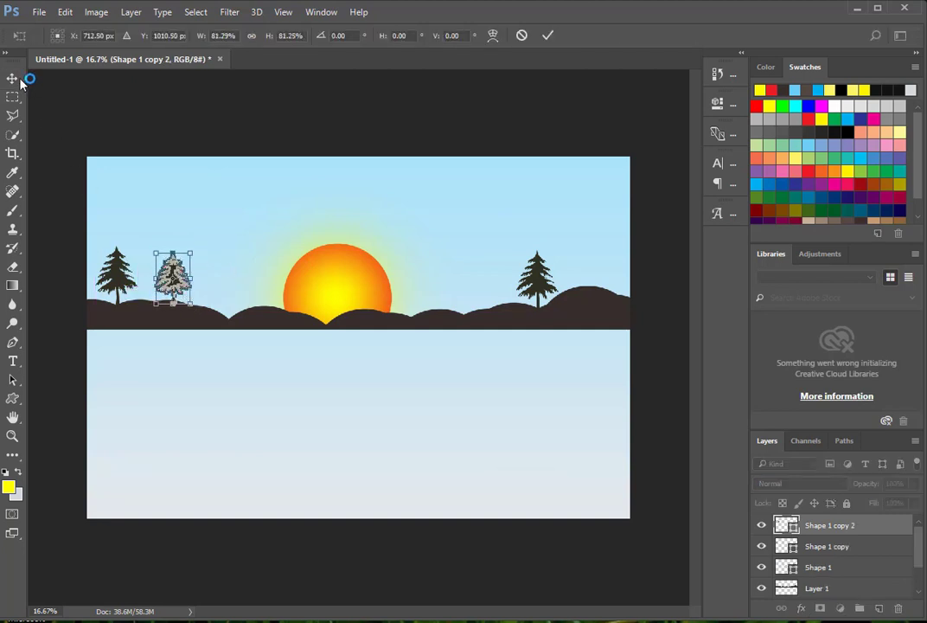
click(17, 78)
click(424, 280)
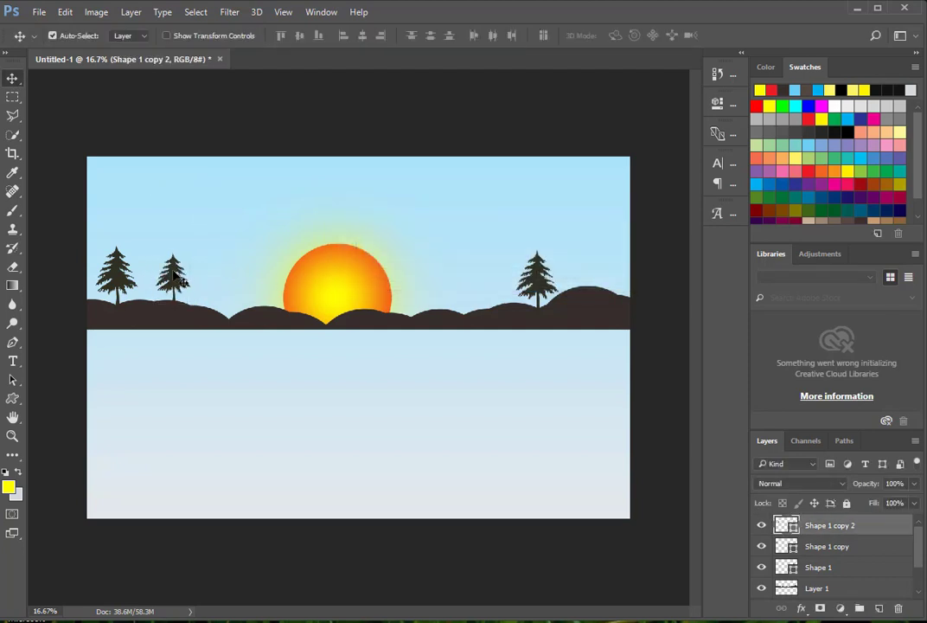
drag(173, 271, 173, 275)
click(251, 273)
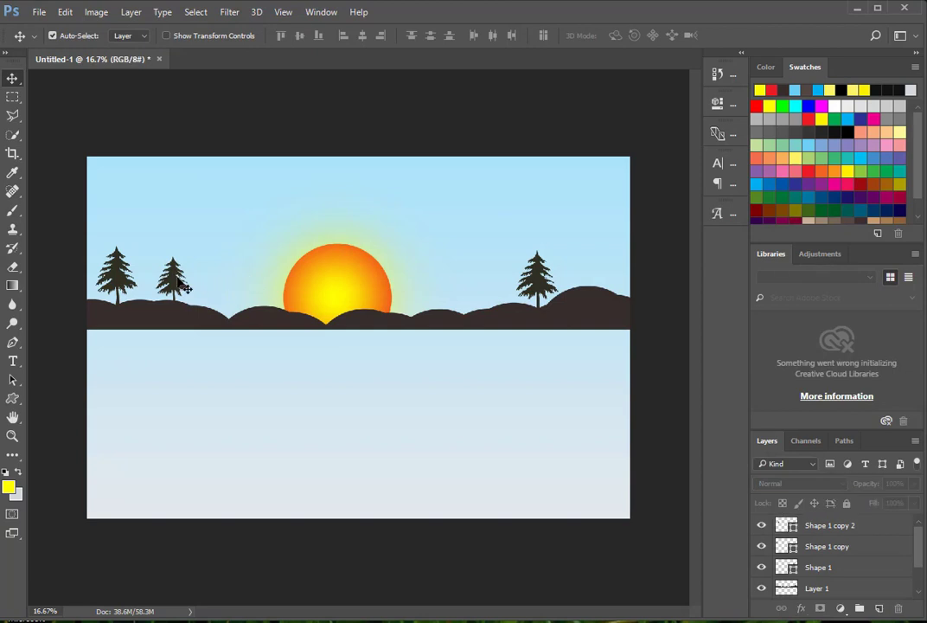
Duplicate the leftmost tree beside the sun's left edge, scale the copy to about 135% and seat it on the hill
click(113, 273)
drag(115, 273, 295, 291)
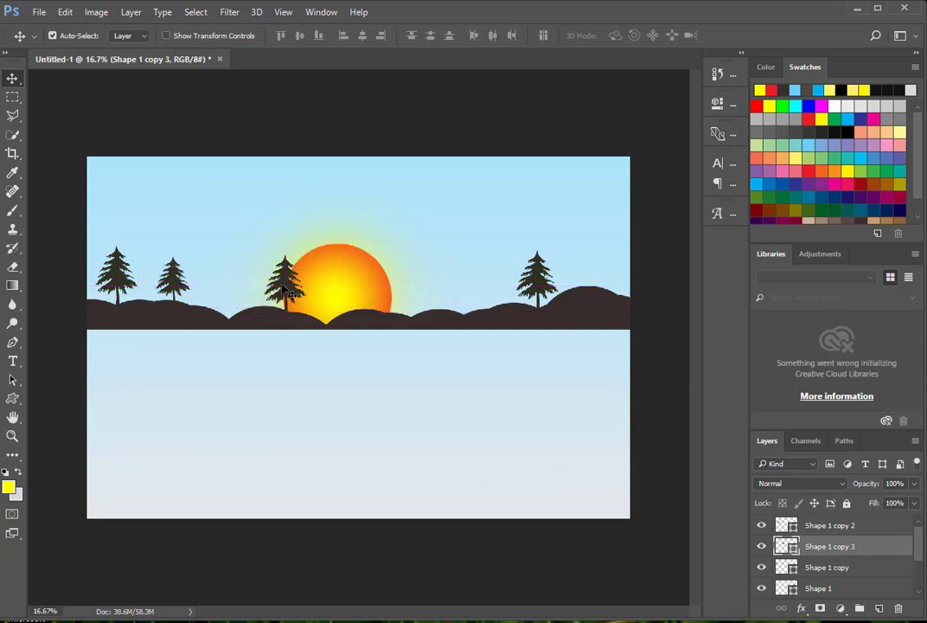
key(ctrl)
key(ctrl+t)
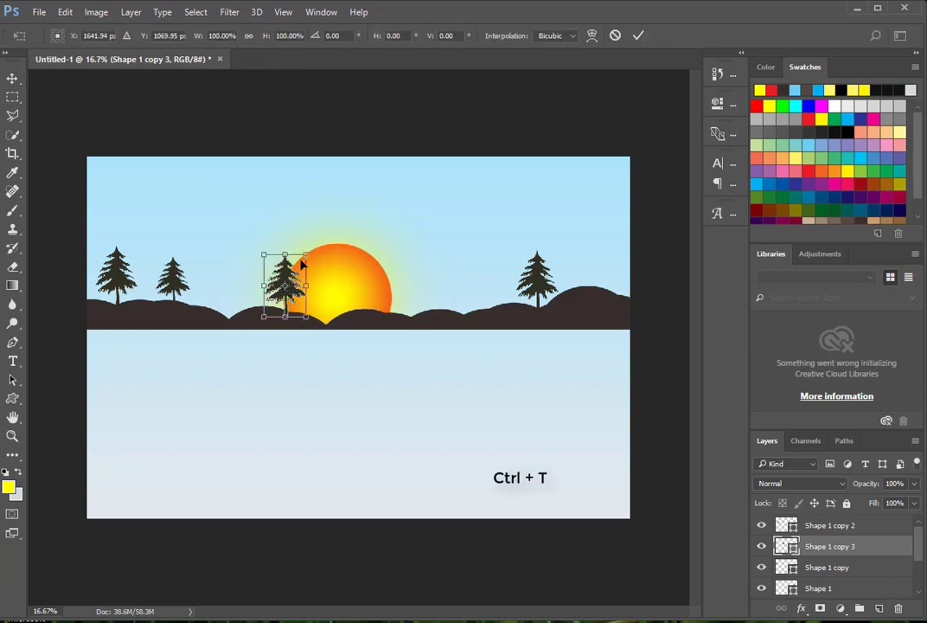
drag(305, 255, 318, 234)
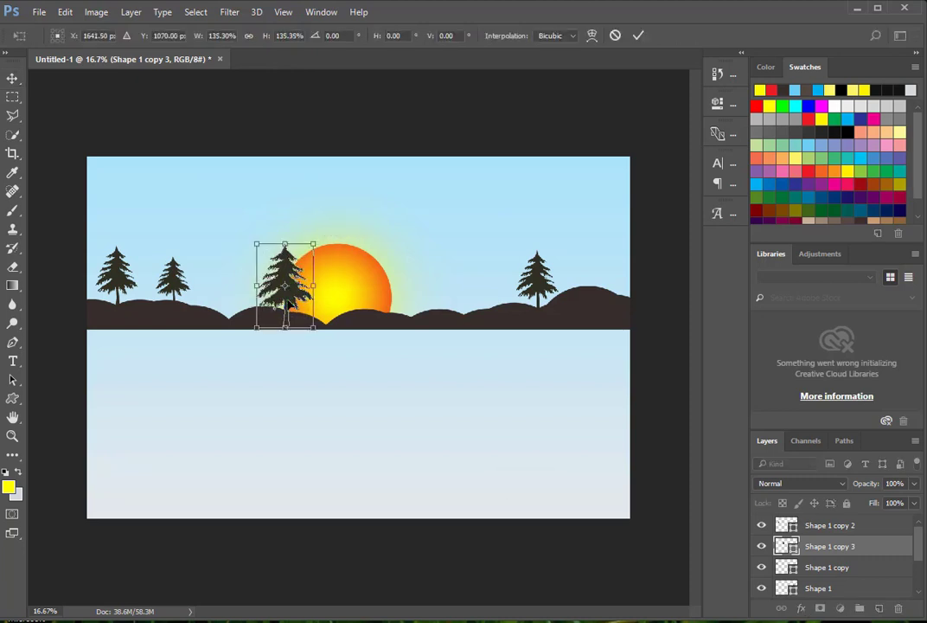
drag(286, 303, 287, 294)
key(Return)
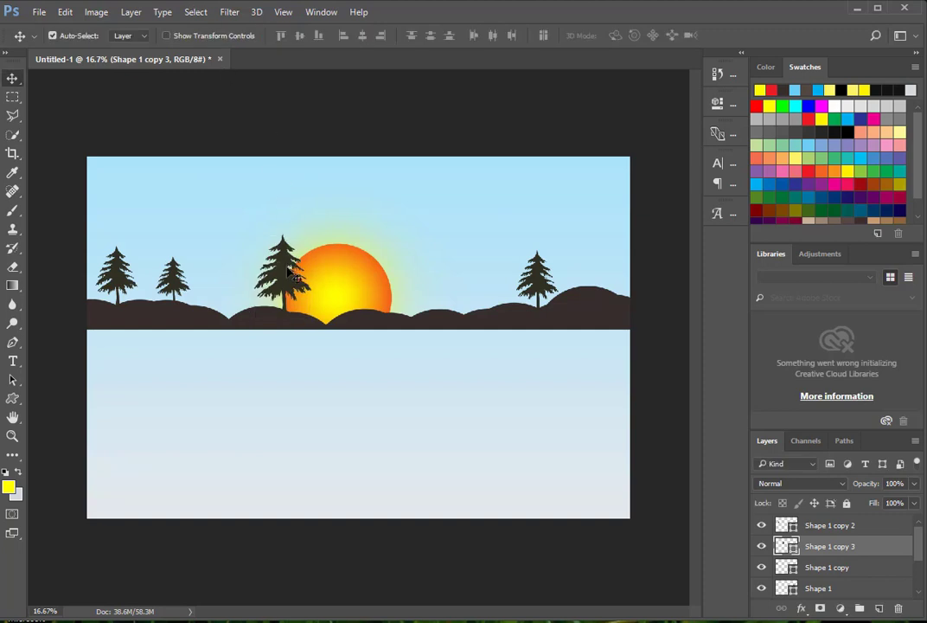
drag(288, 274, 281, 276)
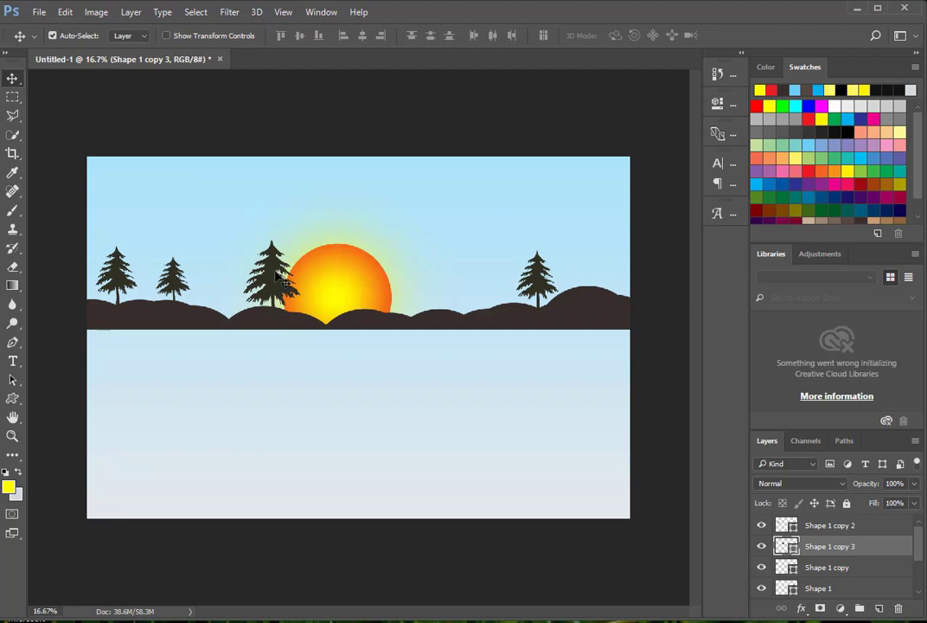
Copy the large tree onto the far-right hill and the original pine tree onto the hill just right of the sun
drag(277, 275, 609, 249)
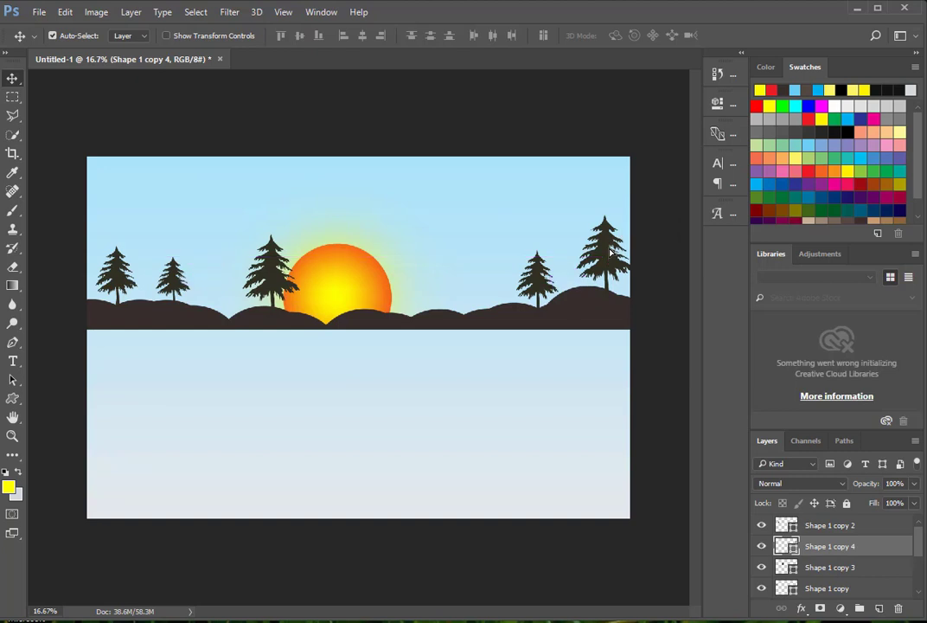
click(543, 277)
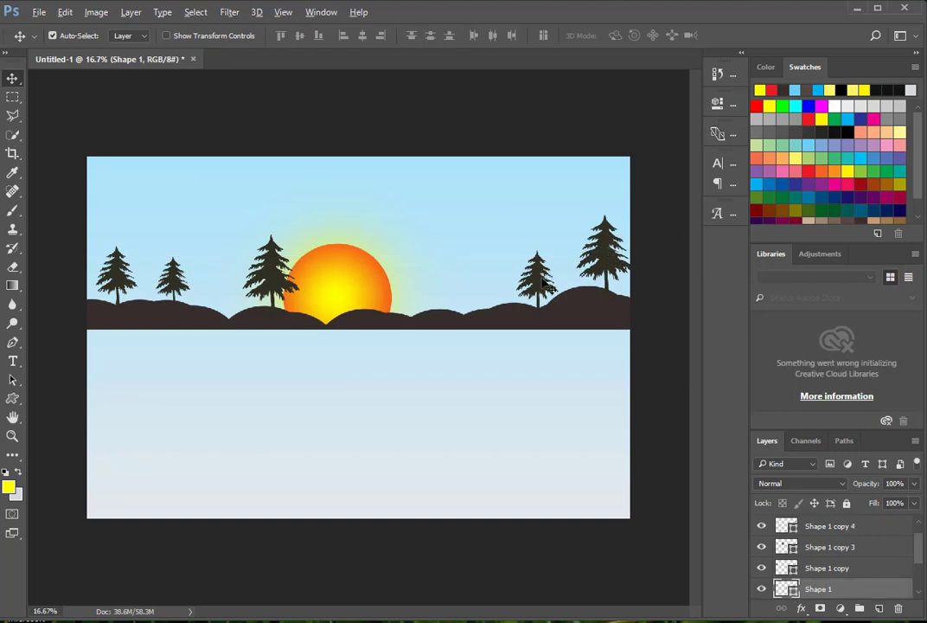
drag(542, 284, 442, 285)
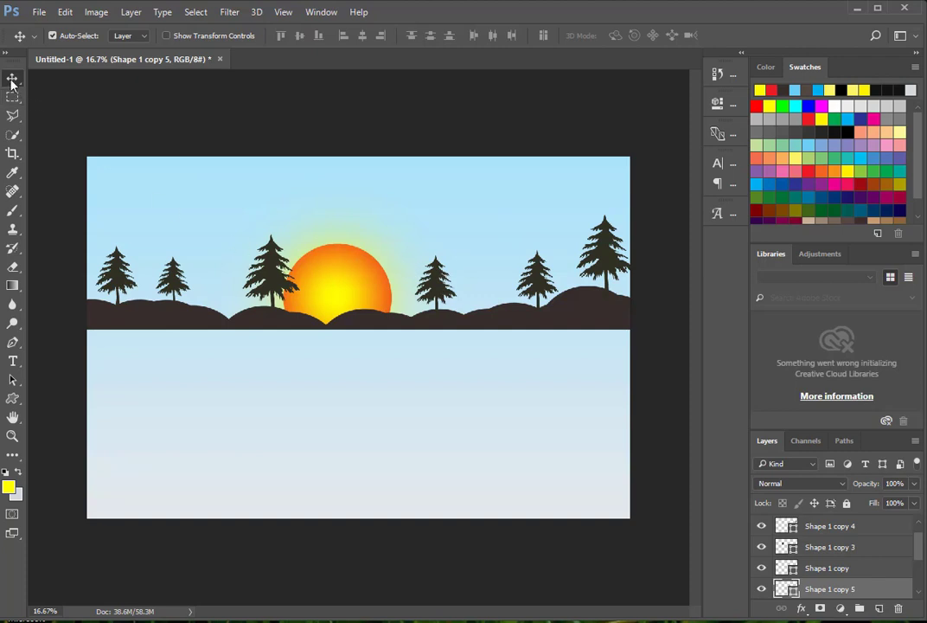
Draw a dark flying bird custom shape about 138 by 150 px in the sky between the sun and the far-right tree
click(14, 399)
right_click(16, 405)
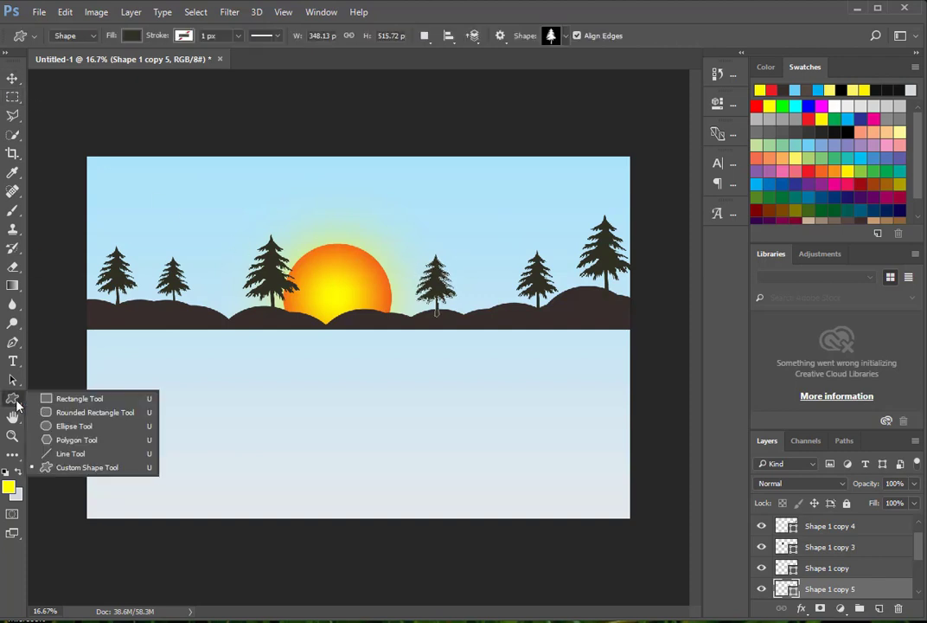
click(69, 469)
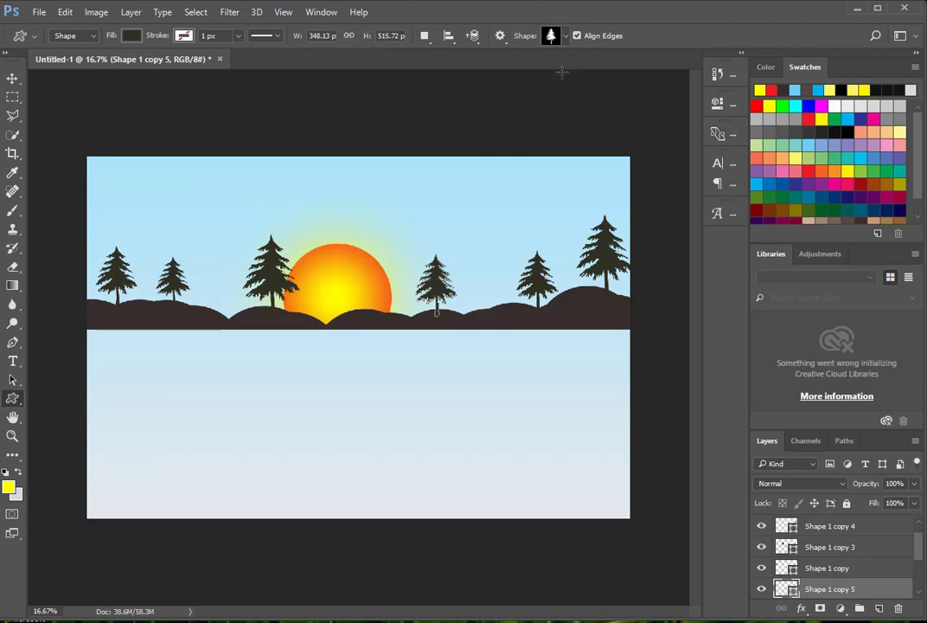
click(566, 37)
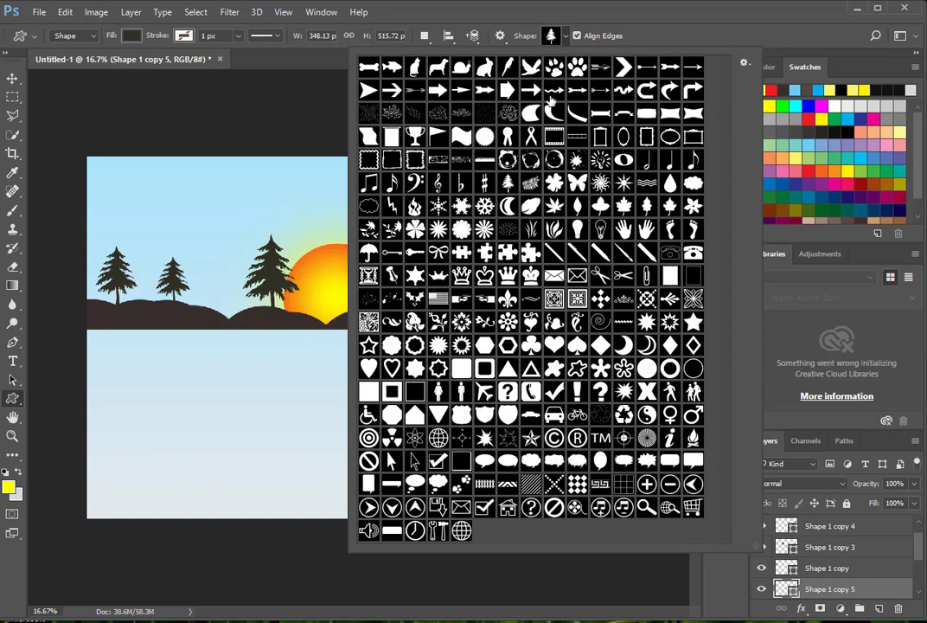
double_click(531, 69)
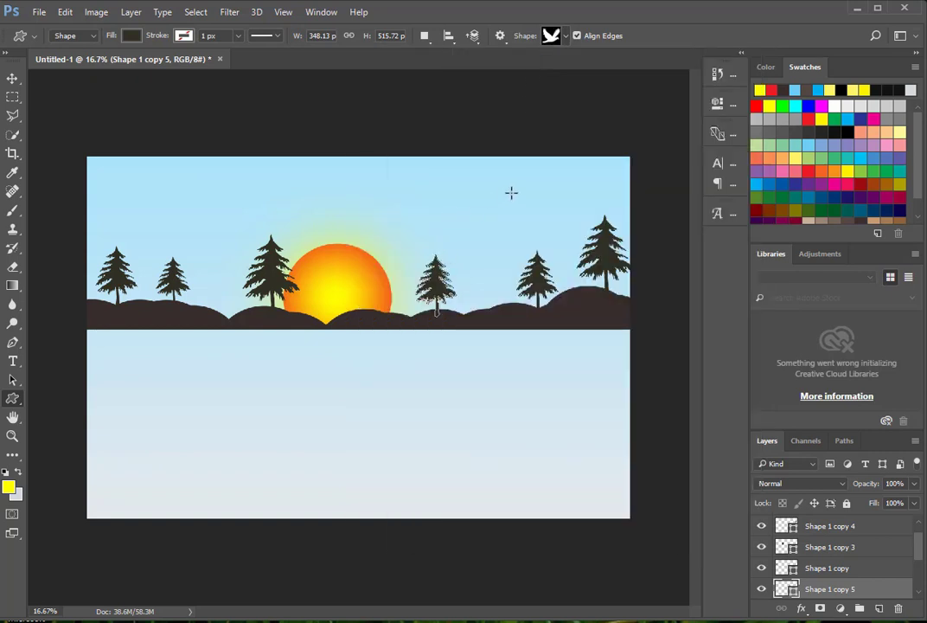
mouse_move(511, 191)
mouse_down()
mouse_move(531, 212)
mouse_move(521, 204)
mouse_up()
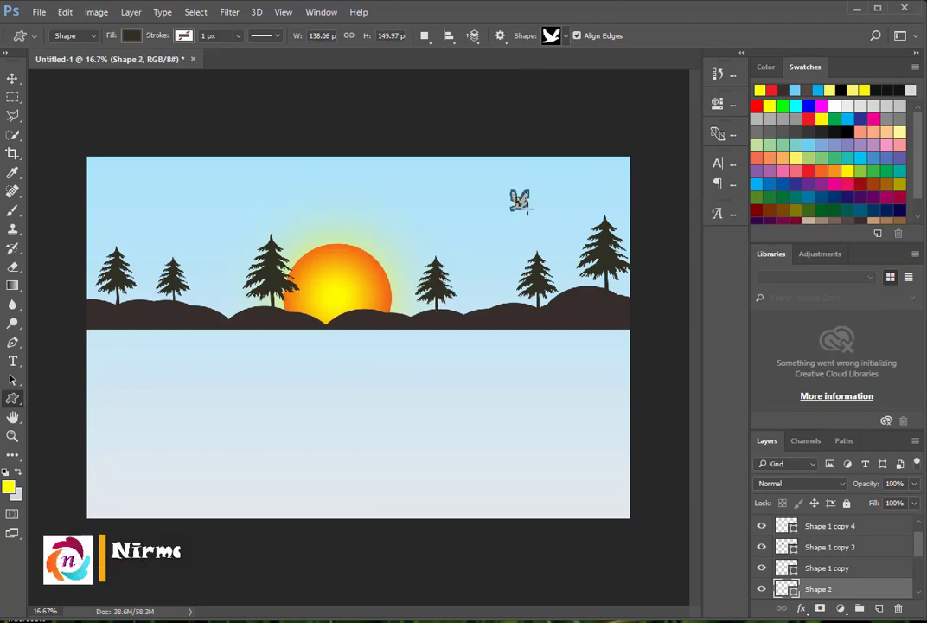
Duplicate the bird five times to form a loose flock descending towards the sun
click(11, 80)
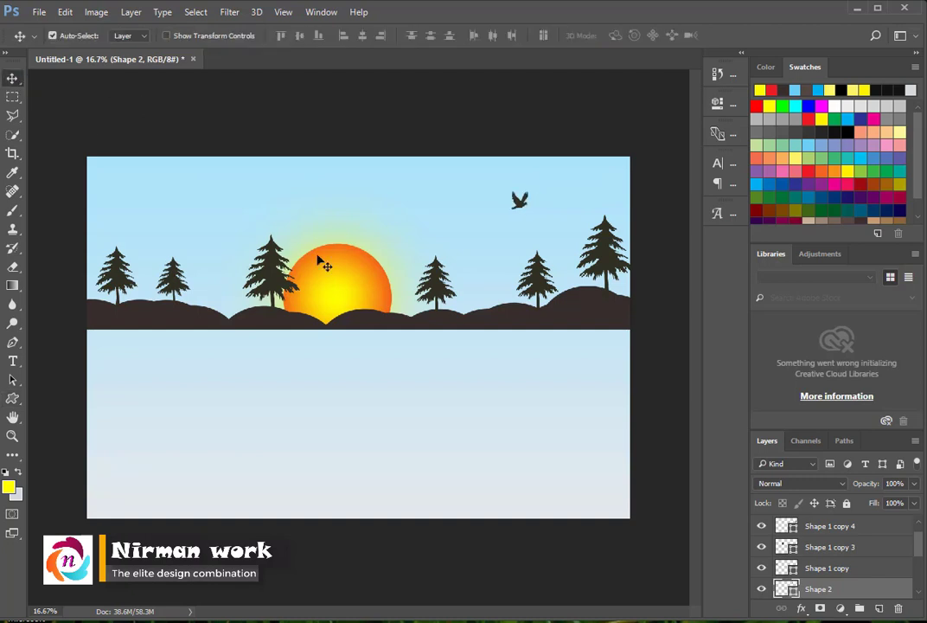
click(523, 202)
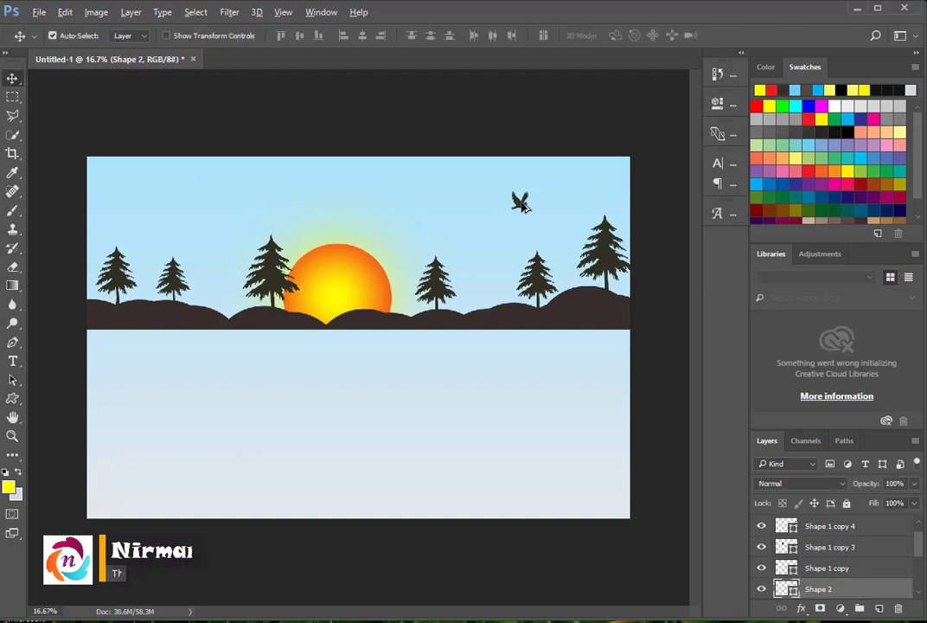
drag(522, 203, 431, 247)
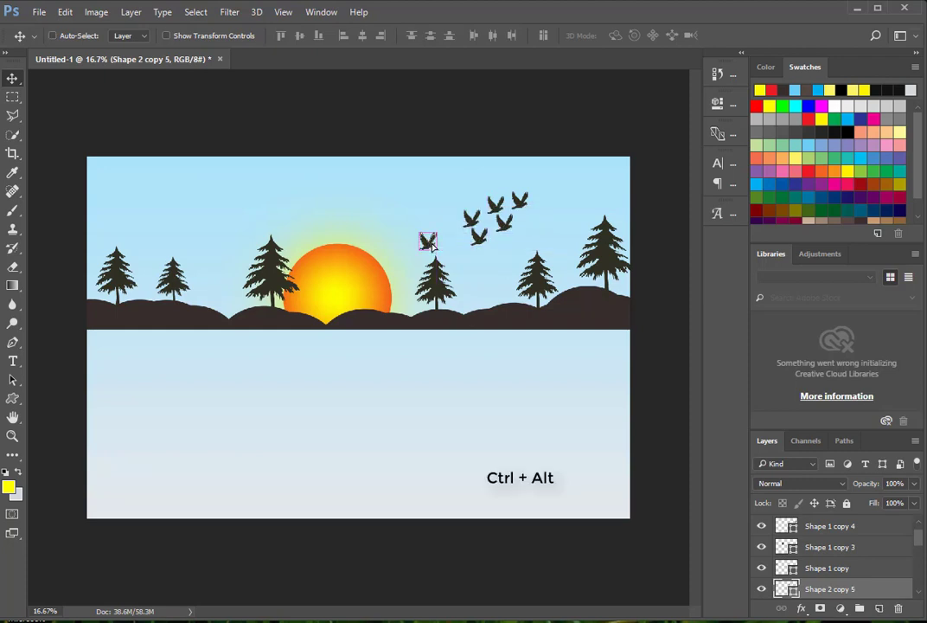
Scale the bird copy nearest the sun to about 67% and clear the selection
key(ctrl+t)
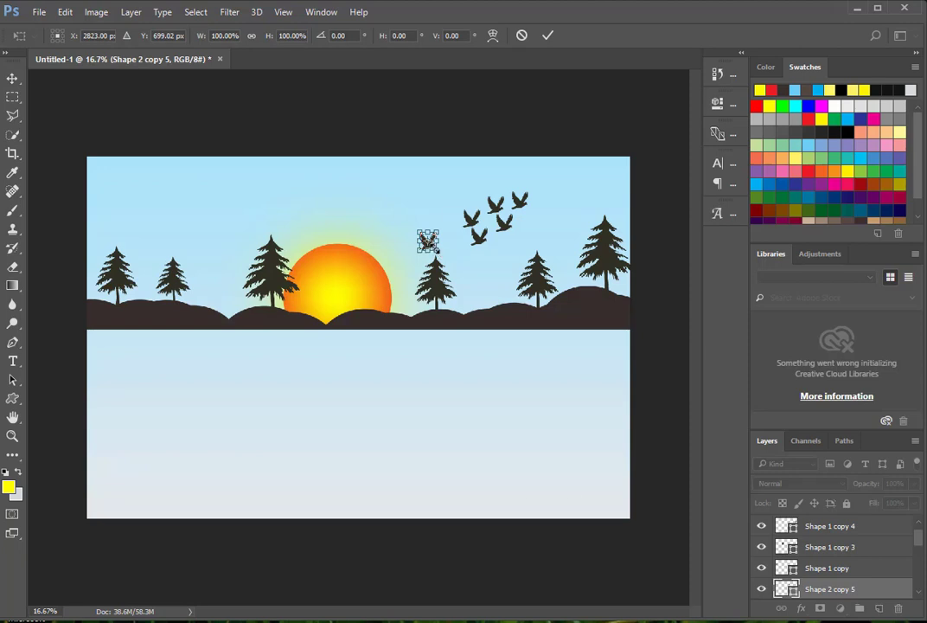
drag(437, 249, 432, 245)
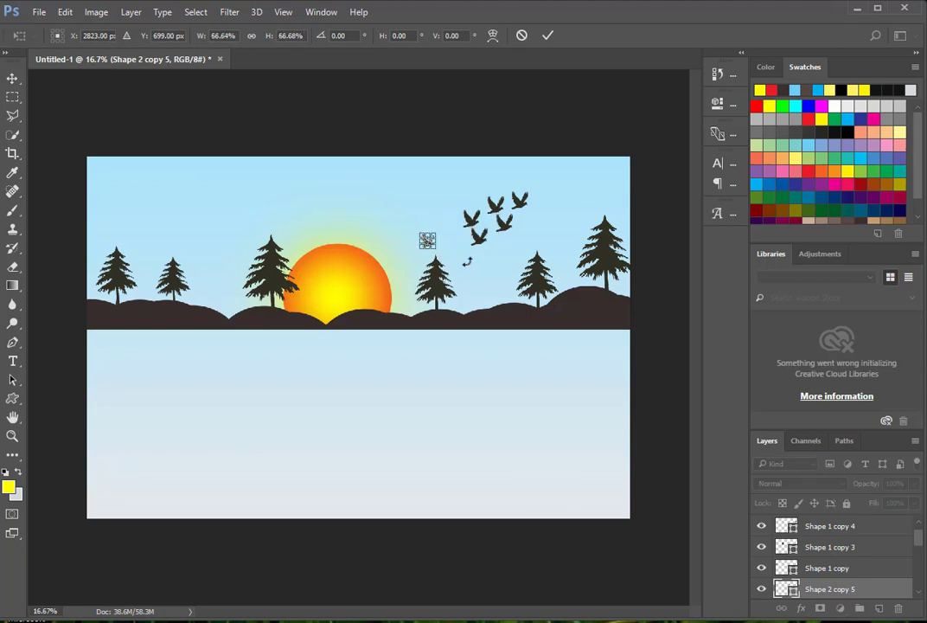
key(Return)
click(422, 221)
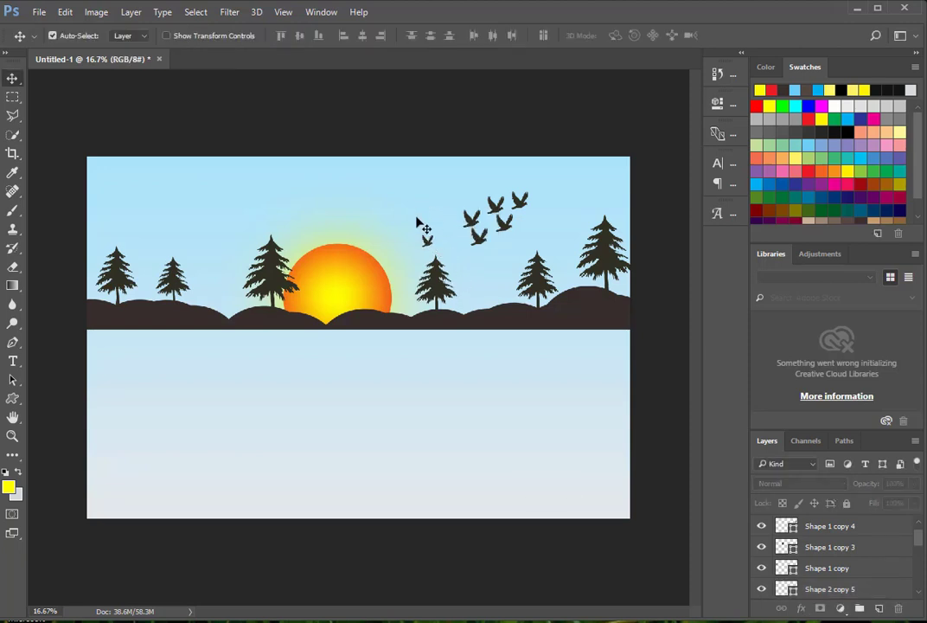
Nudge the small bird nearest the sun to the right, closer to the flock, and deselect it
click(429, 243)
key(shift+Right)
key(shift+Right)
key(shift+Right)
key(shift+Right)
key(shift+Right)
key(shift+Right)
key(shift+Right)
key(shift+Right)
key(shift+Right)
key(shift+Right)
key(shift+Right)
key(shift+Right)
key(shift+Right)
key(shift+Right)
key(shift+Right)
key(shift+Right)
key(shift+Right)
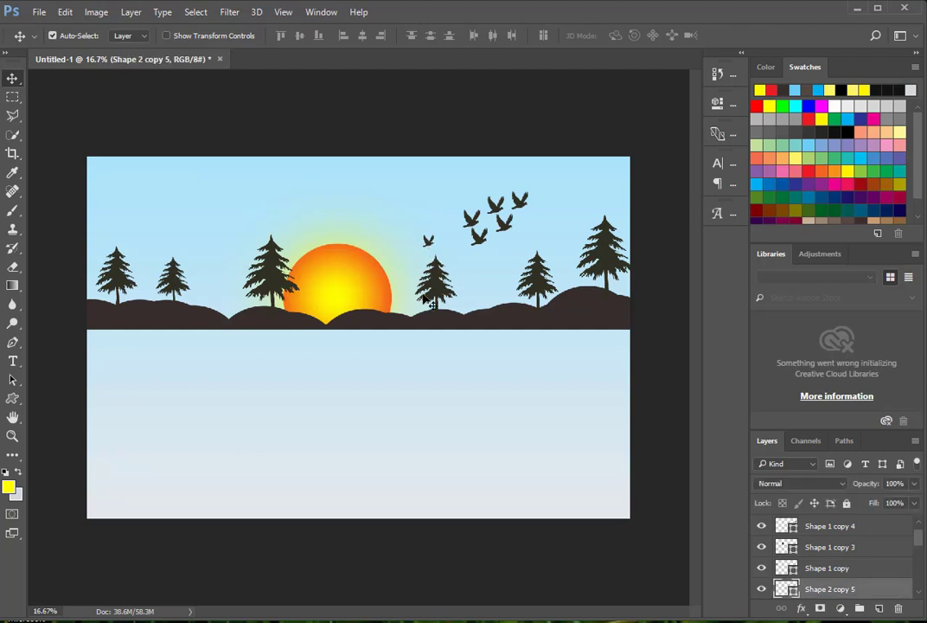
click(490, 249)
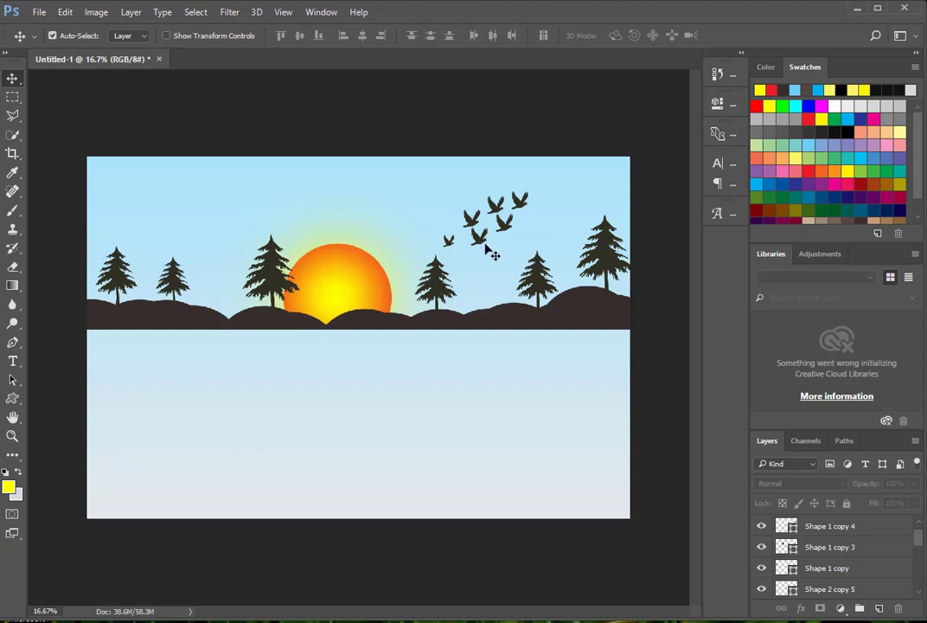
Shrink the lowest full-size bird in the flock to roughly match the small one, and deselect it
click(482, 241)
key(ctrl+t)
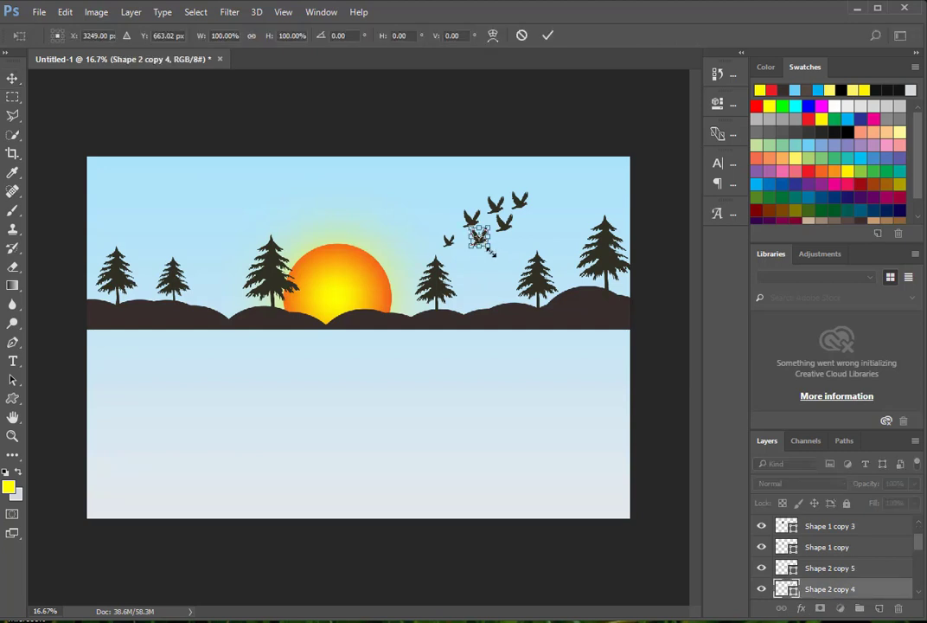
drag(489, 247, 485, 242)
key(Return)
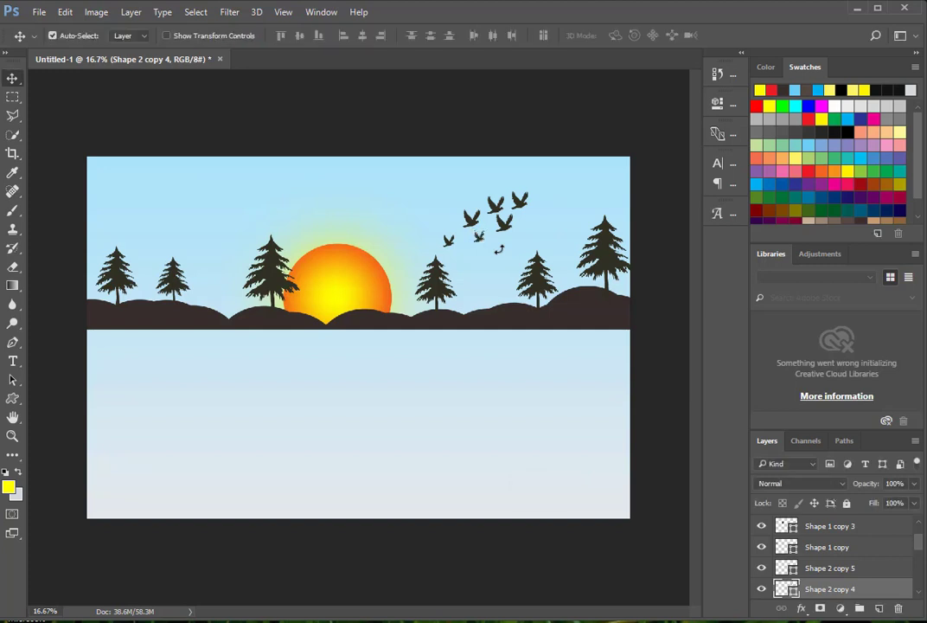
click(395, 188)
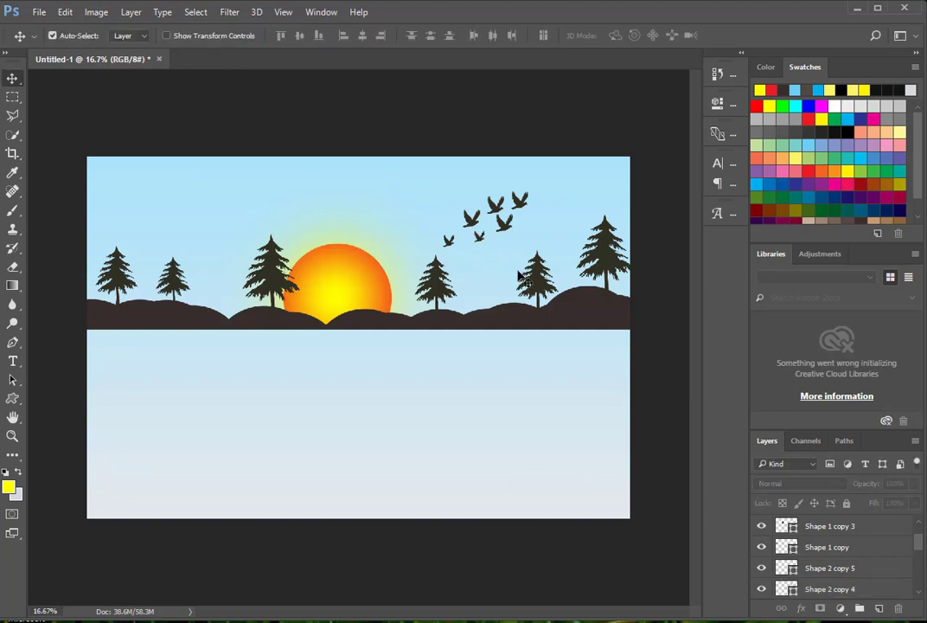
Shrink the full-size bird at the flock's left side to roughly match the small ones, and deselect it
click(478, 234)
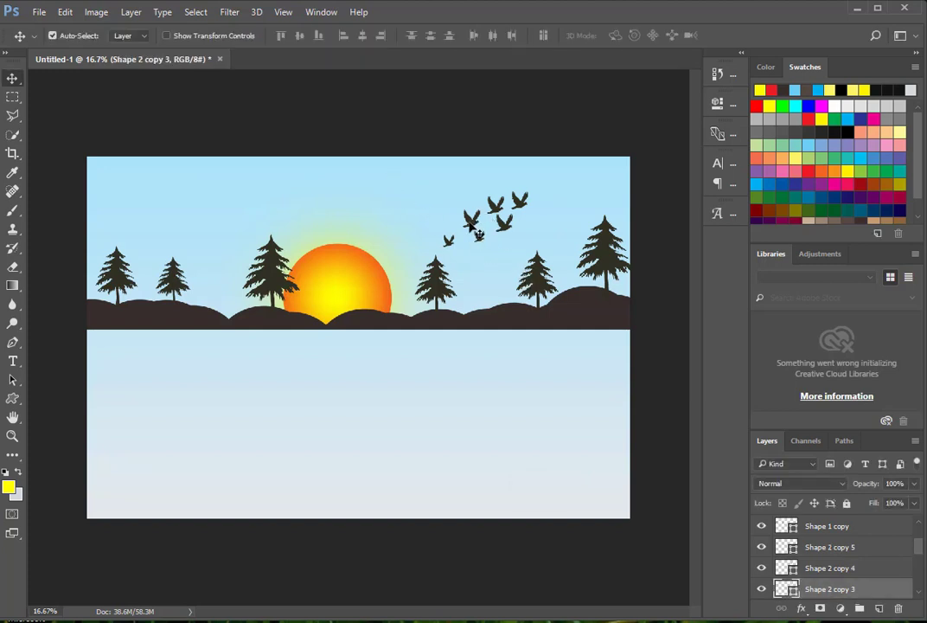
key(ctrl+t)
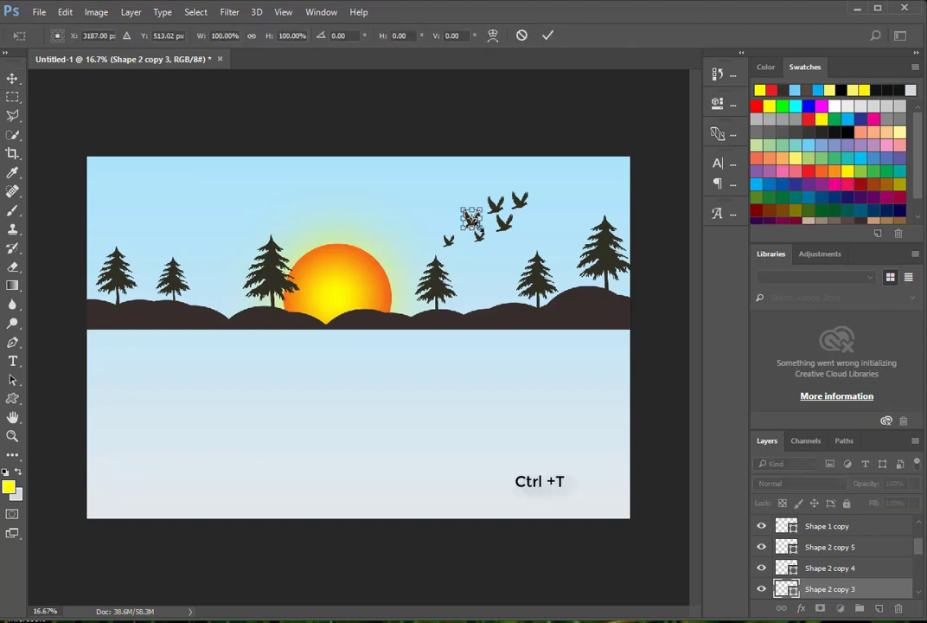
drag(481, 227, 479, 224)
key(Return)
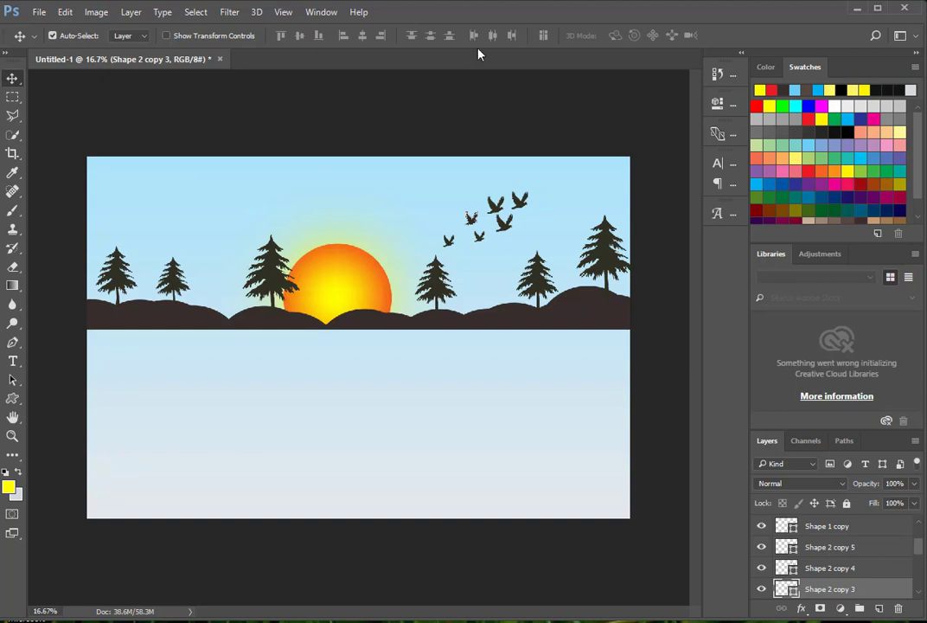
click(376, 208)
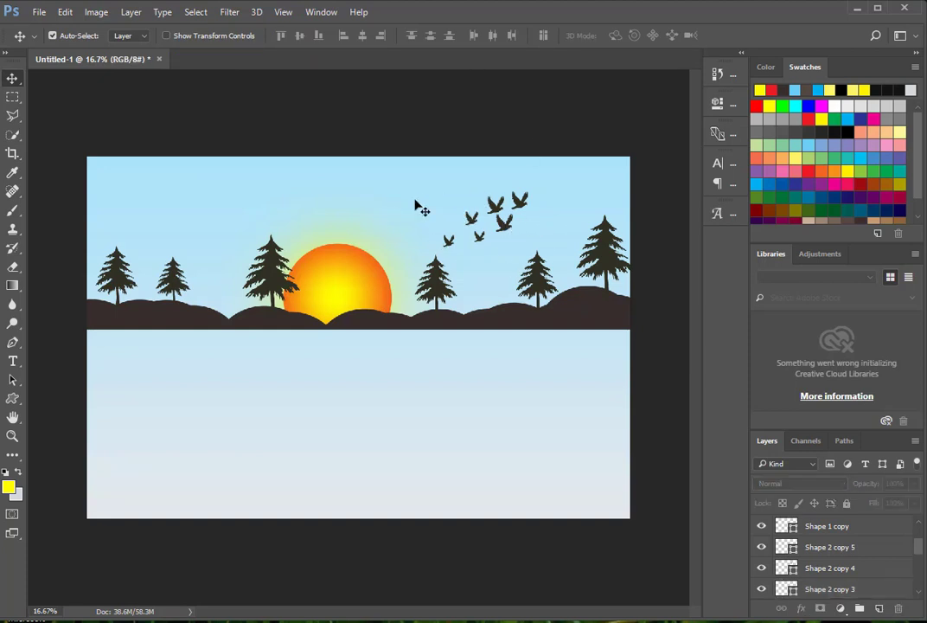
Select all six pine trees together and place a duplicate of the group over the water below the hills
click(606, 251)
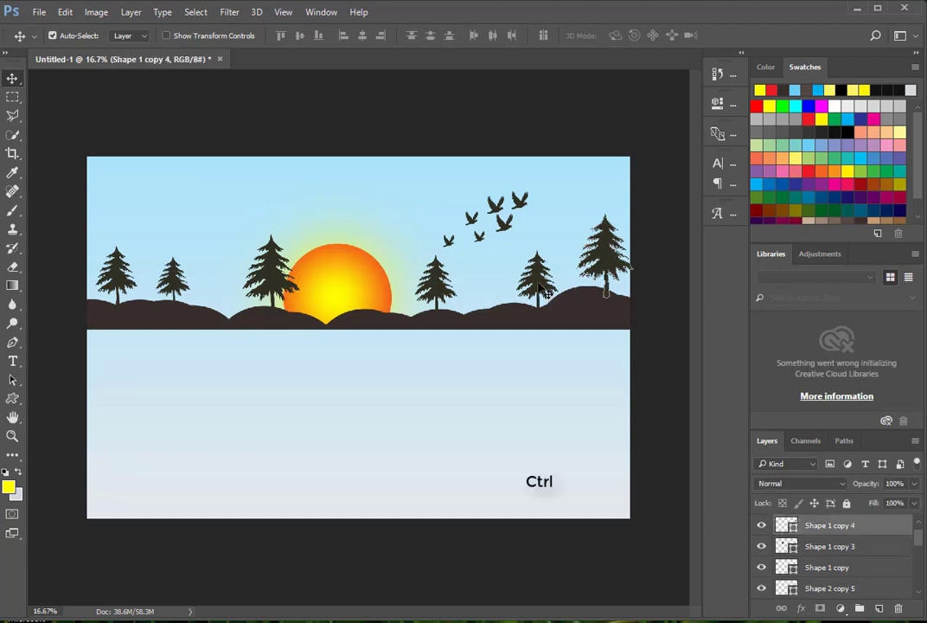
ctrl+click(536, 282)
ctrl+click(437, 284)
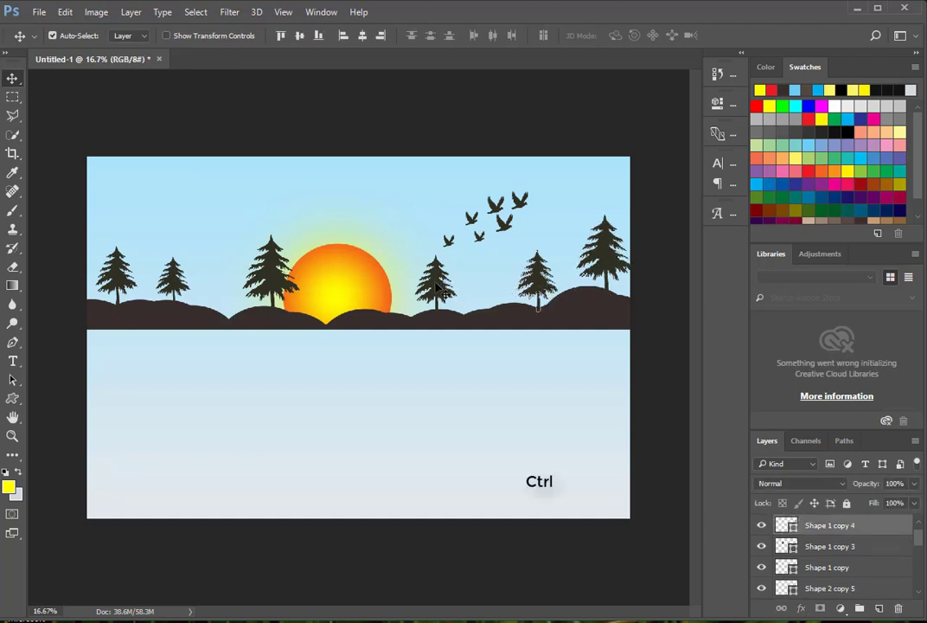
ctrl+click(276, 282)
ctrl+click(173, 280)
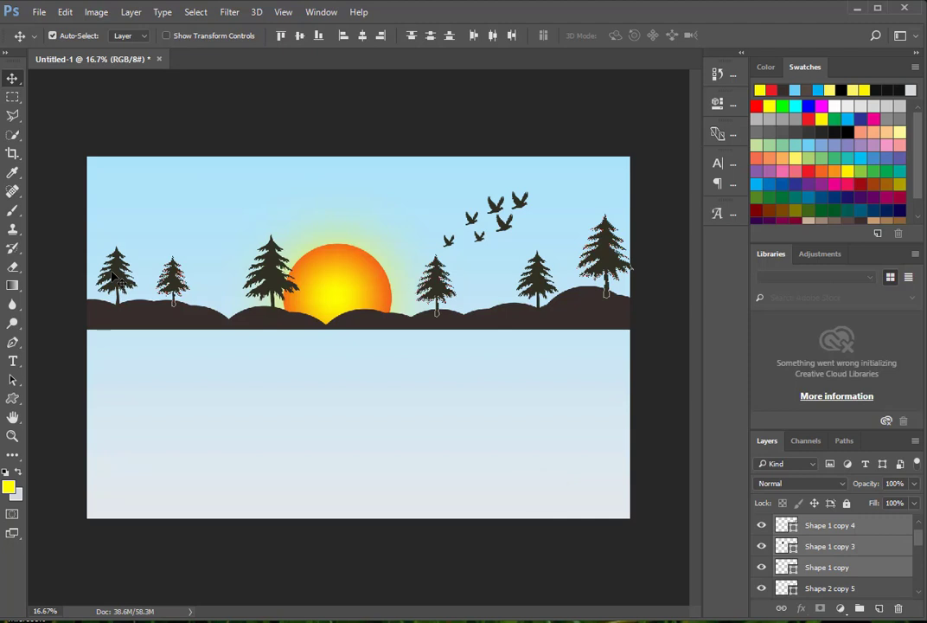
drag(113, 276, 134, 372)
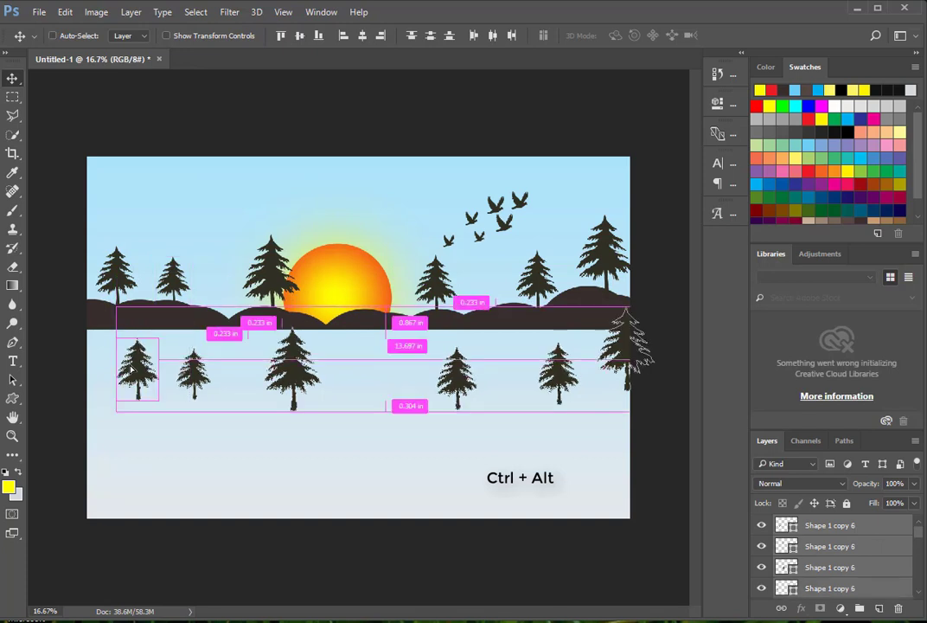
Flip the duplicated trees upside down at about -94% height, align them beneath the originals at the waterline, and apply the transformation
key(ctrl+t)
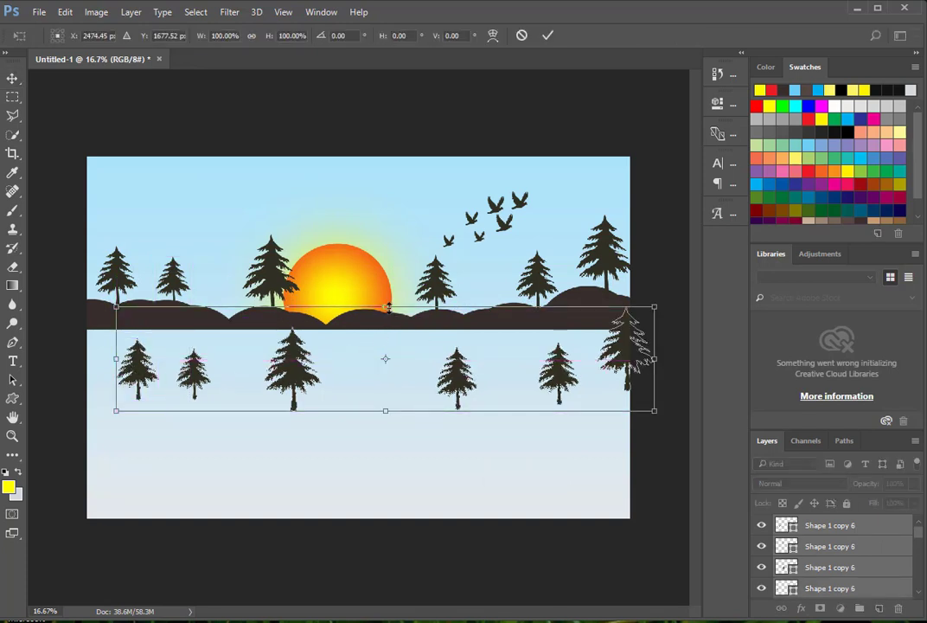
drag(387, 306, 382, 509)
drag(455, 456, 435, 364)
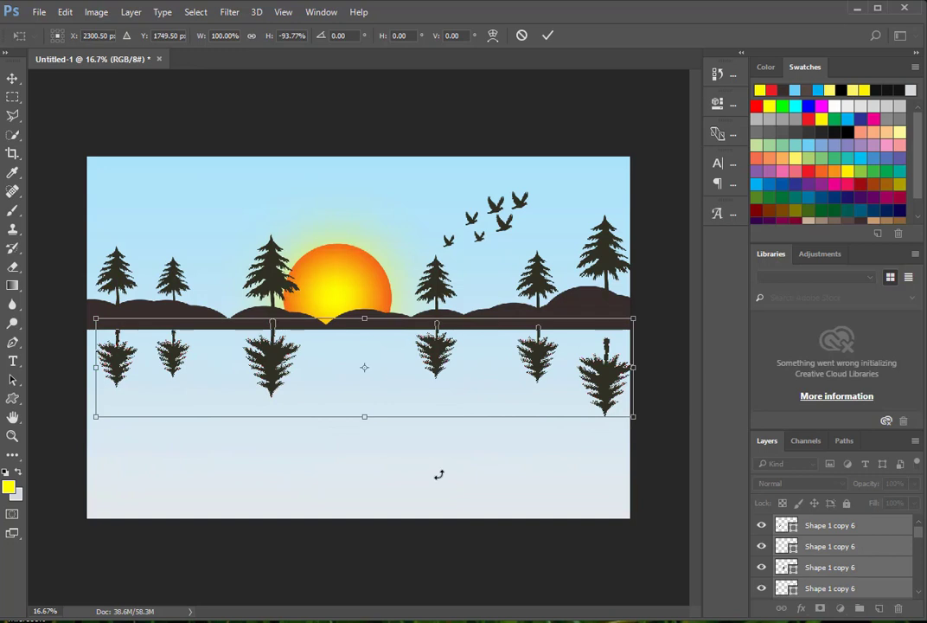
click(13, 78)
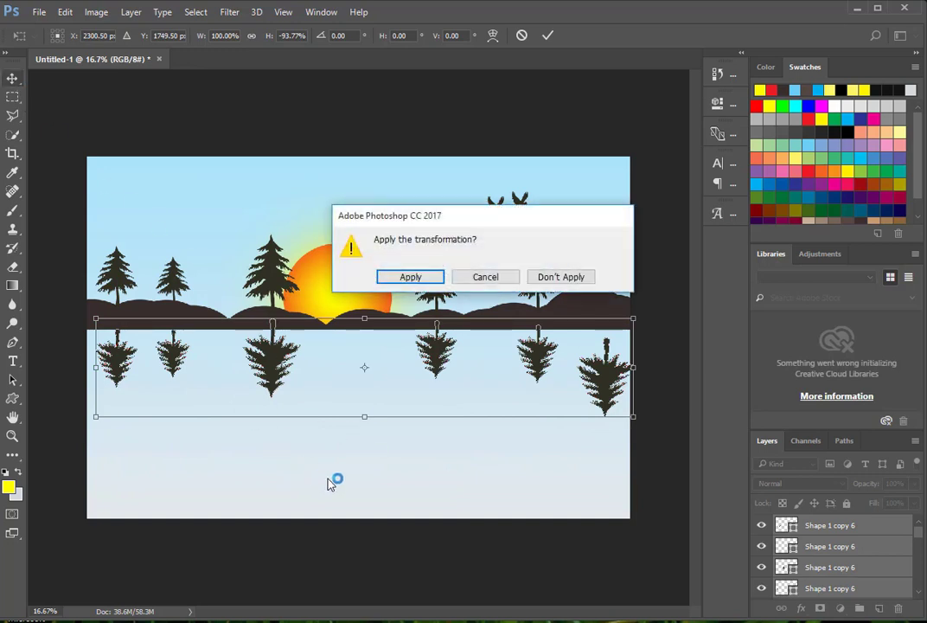
click(409, 278)
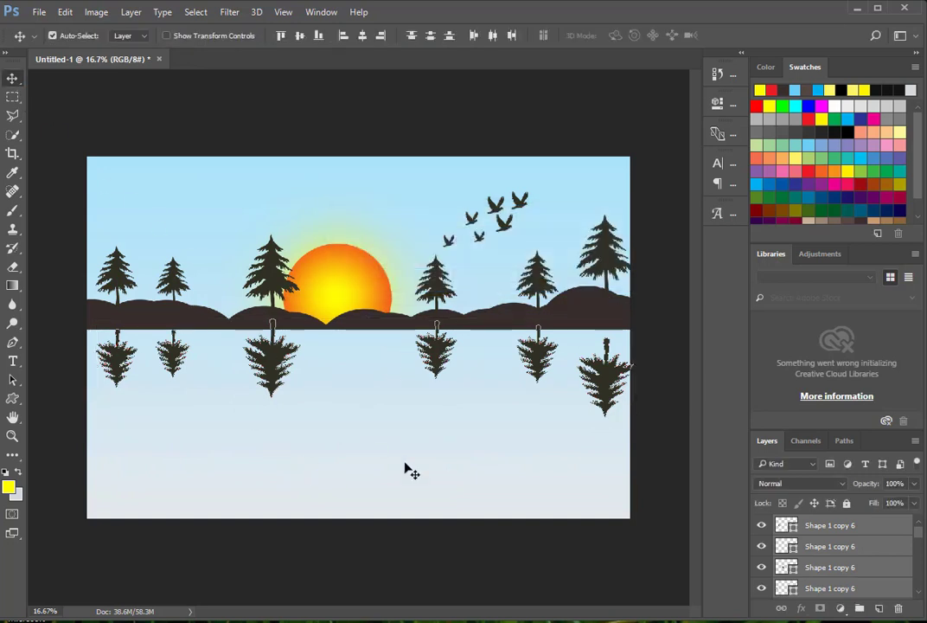
Raise the far-right tree's reflection to meet the shoreline, and nudge the second reflection from the left slightly up
click(609, 384)
key(shift+Up)
key(shift+Up)
key(shift+Up)
key(shift+Up)
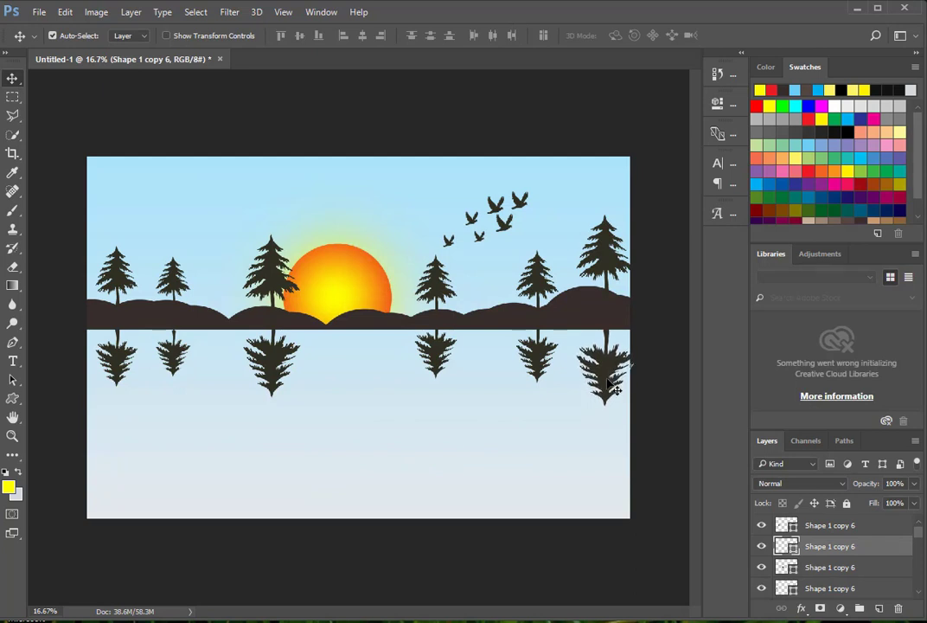
click(198, 384)
click(164, 322)
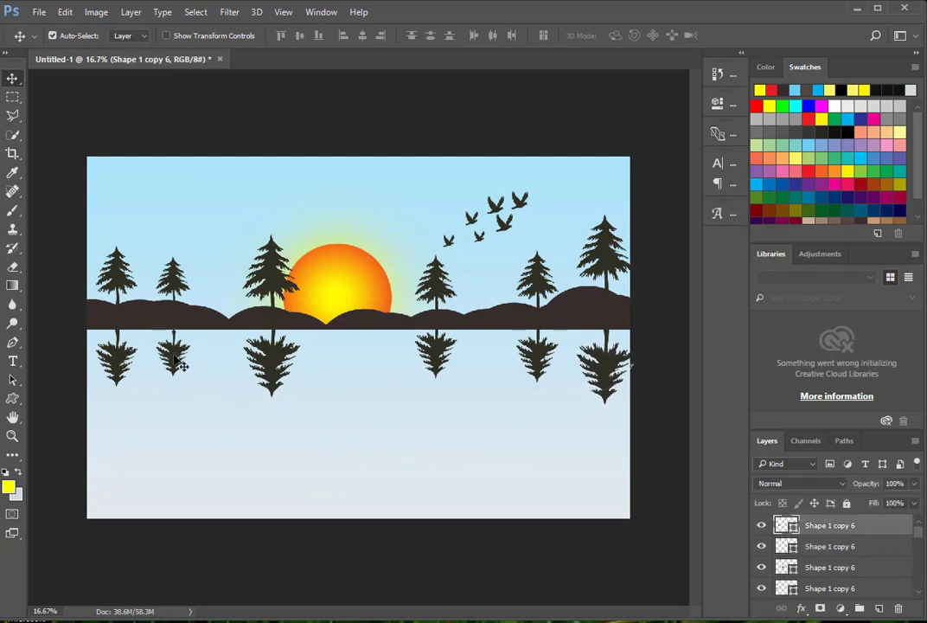
click(208, 418)
Select all six tree reflections, reduce them to 35% opacity and 84% fill, and clear the selection
click(123, 369)
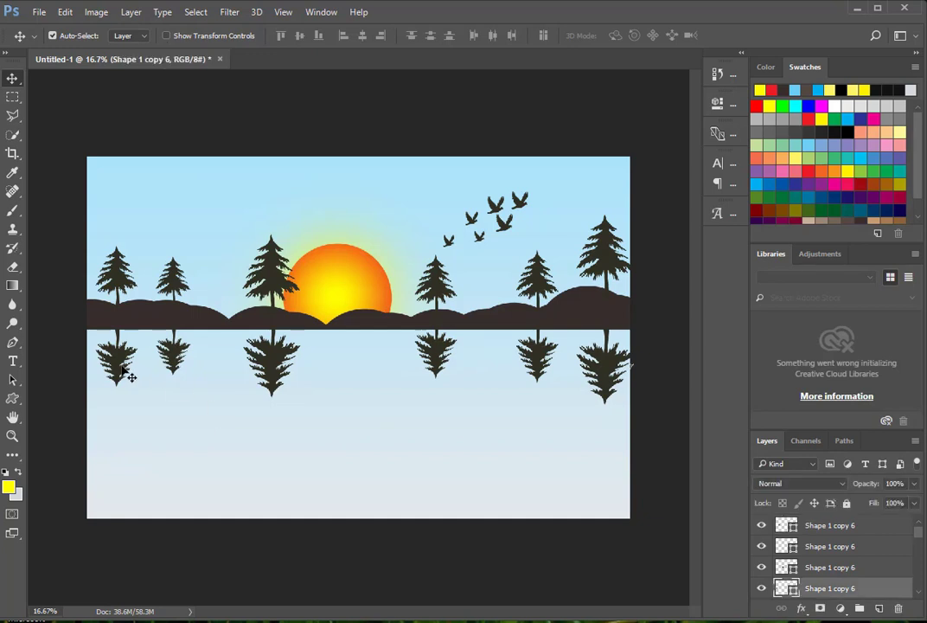
shift+click(272, 363)
shift+click(415, 367)
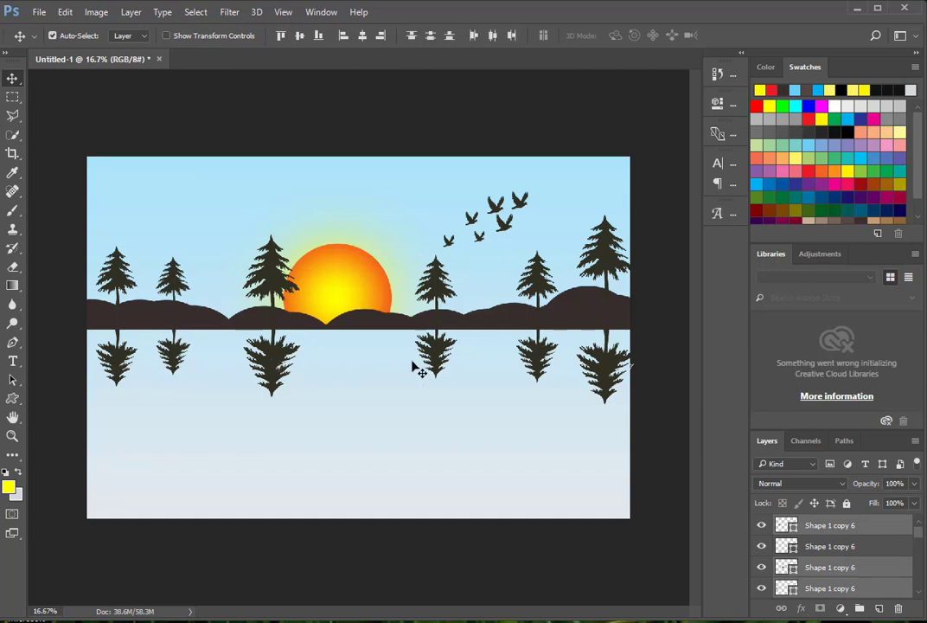
shift+click(608, 374)
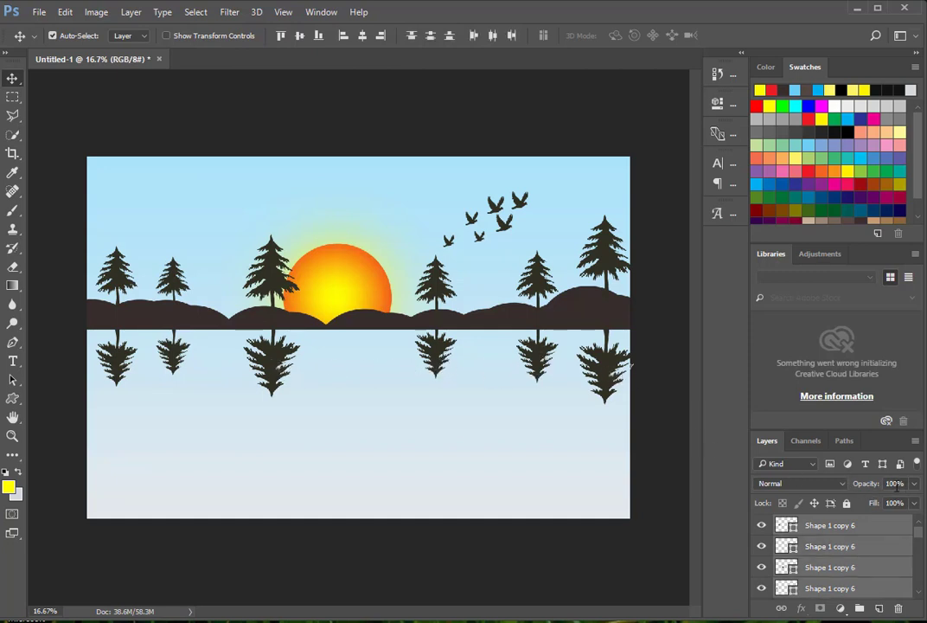
drag(869, 487, 860, 507)
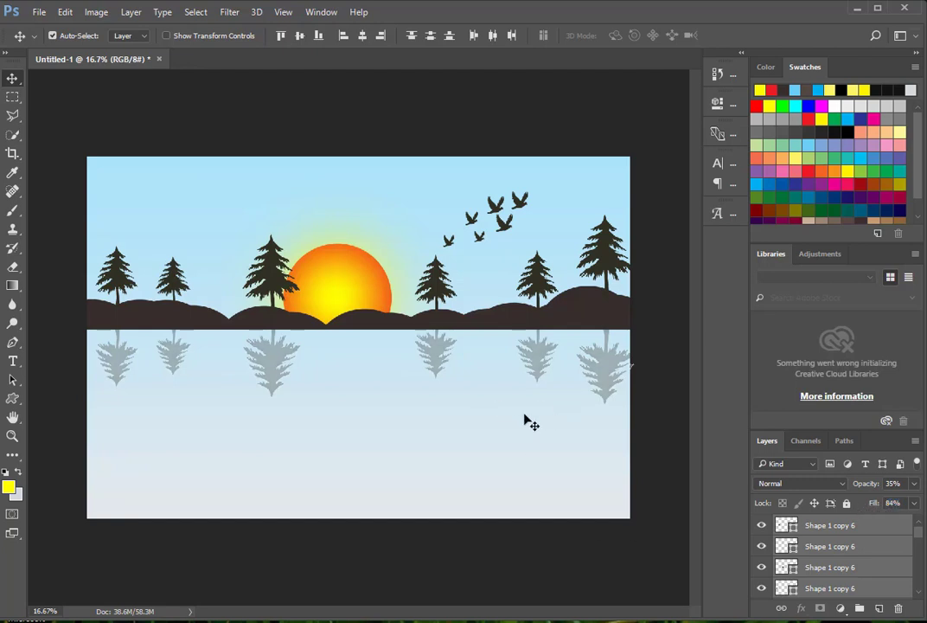
click(294, 431)
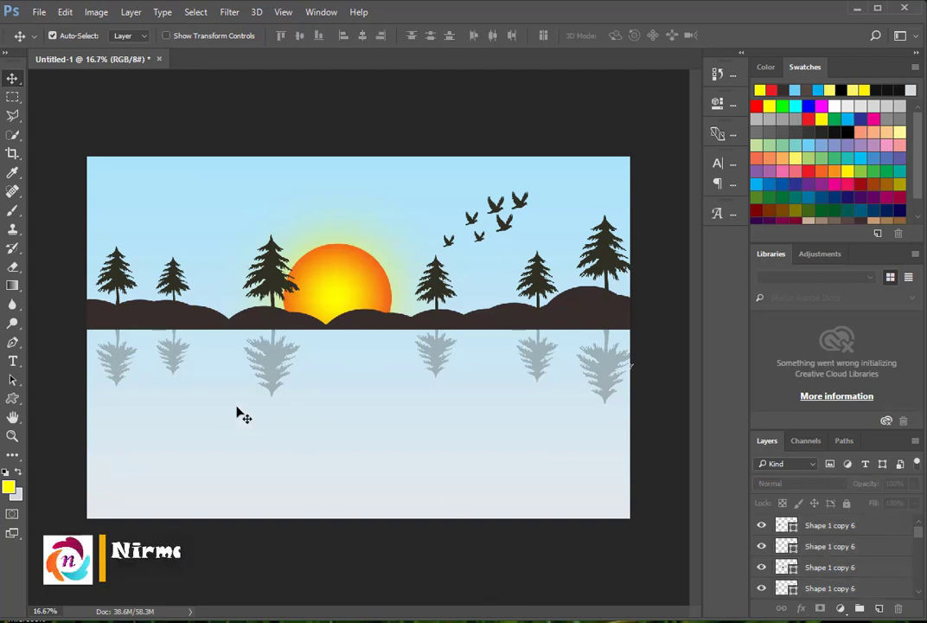
Shift the large pine beside the sun slightly left, nudge the sun slightly right and up, and deselect it
click(277, 276)
drag(277, 276, 273, 276)
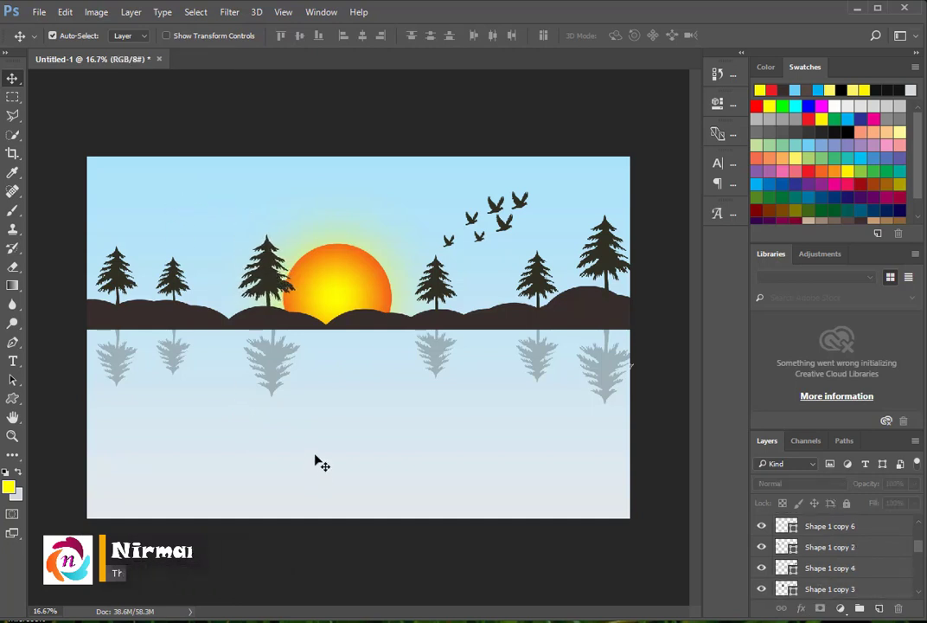
click(363, 284)
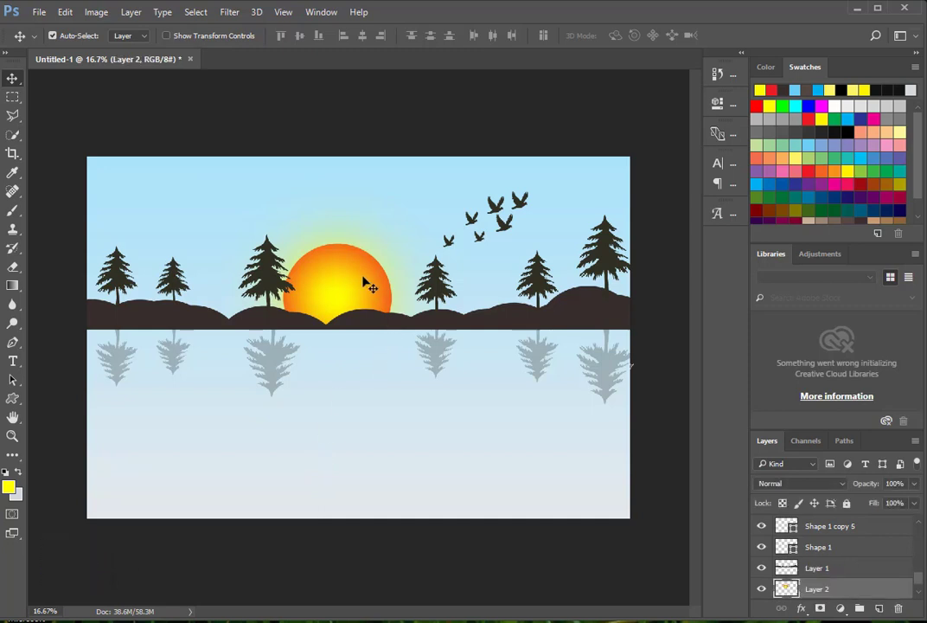
key(Right)
key(Right)
key(Right)
key(Right)
key(Right)
key(Right)
key(Up)
key(Up)
key(Up)
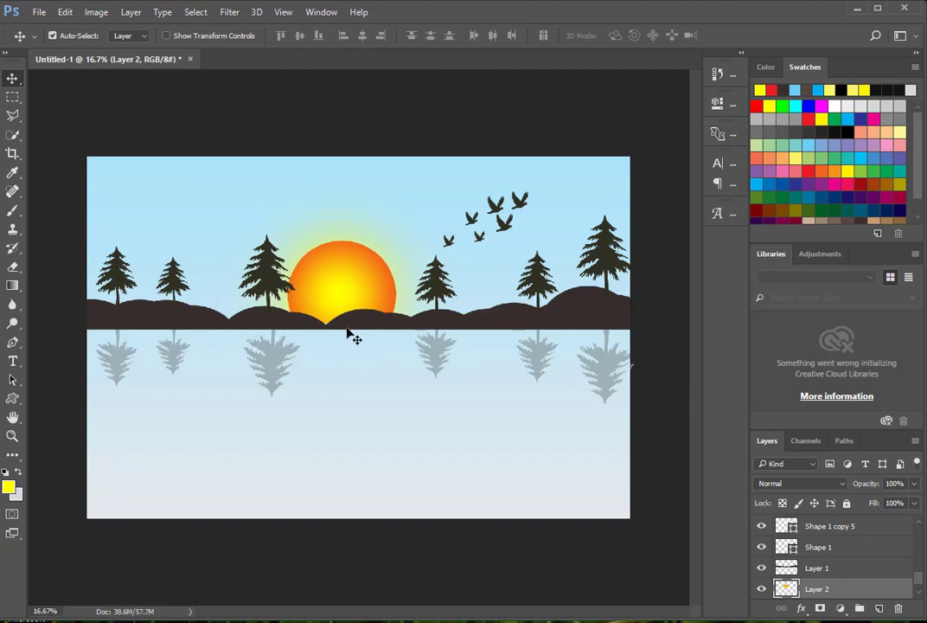
key(Right)
key(Right)
click(354, 394)
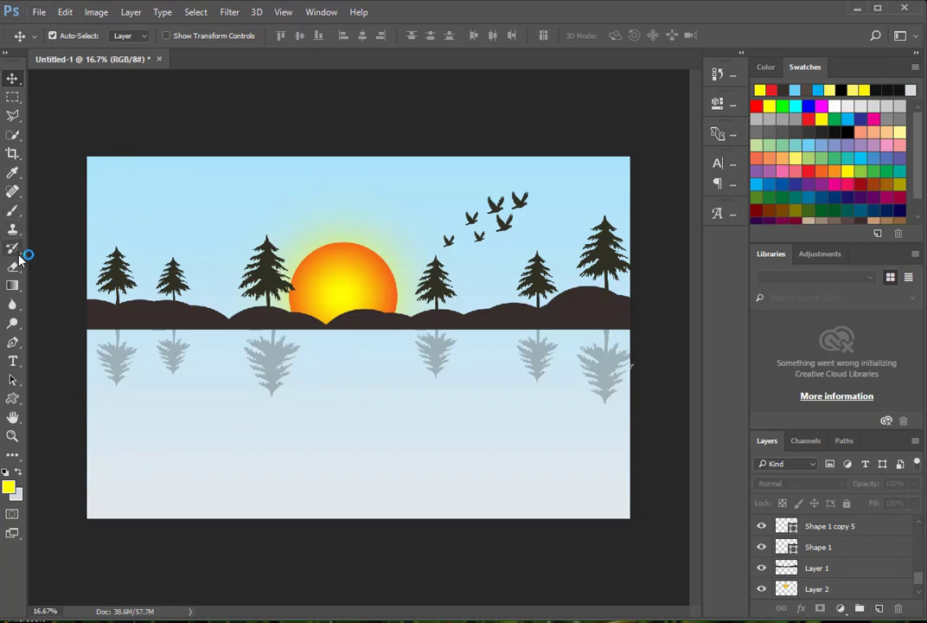
Choose the 134 px grass-blade brush for the Brush tool and add a new empty layer above the others
click(19, 213)
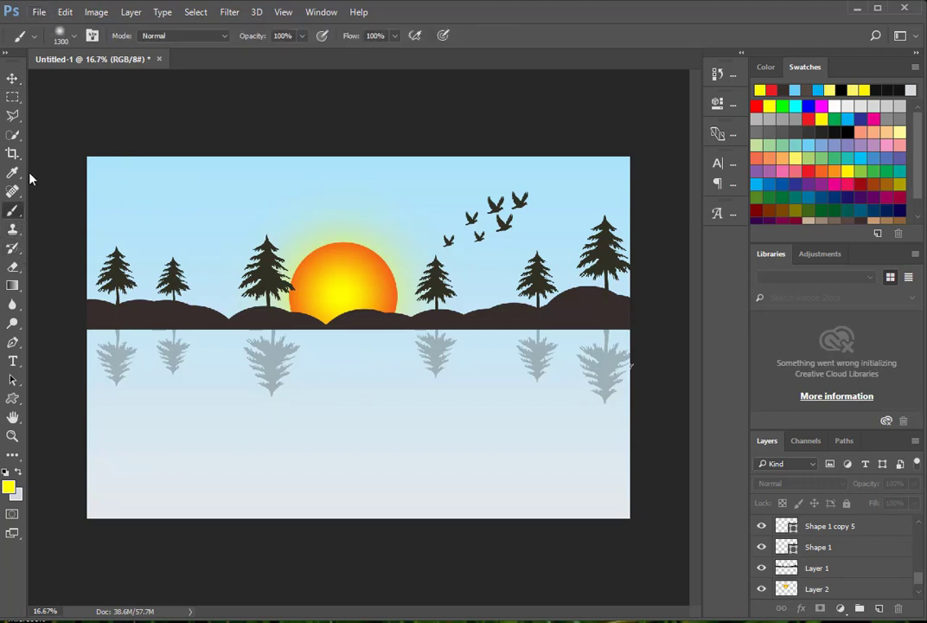
click(74, 38)
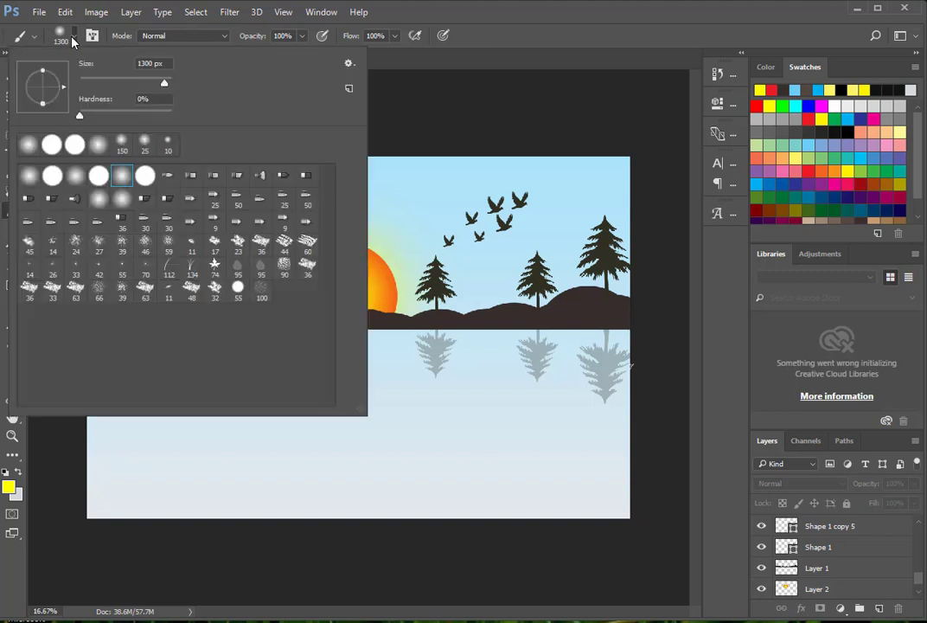
click(192, 268)
double_click(192, 268)
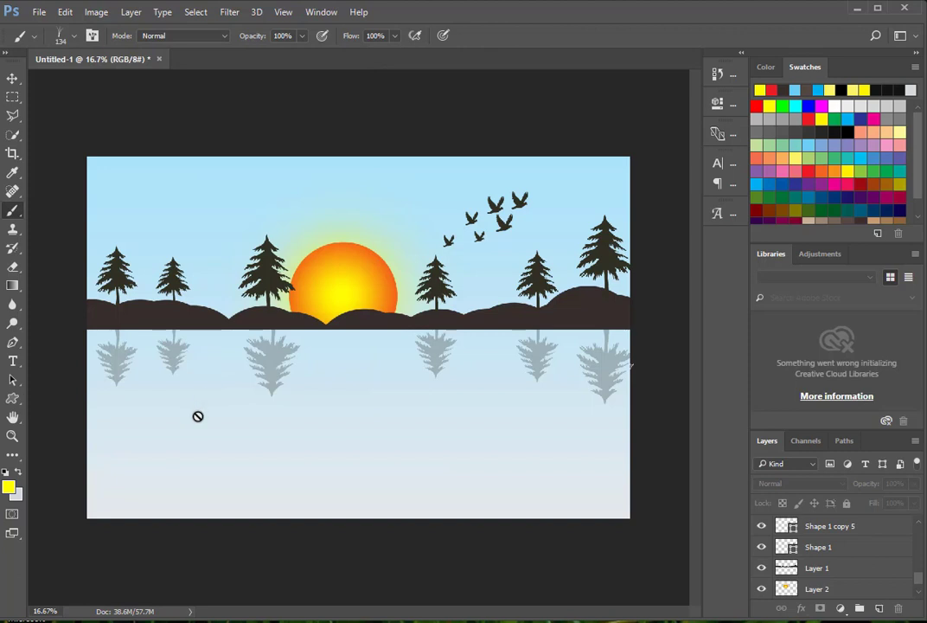
click(879, 609)
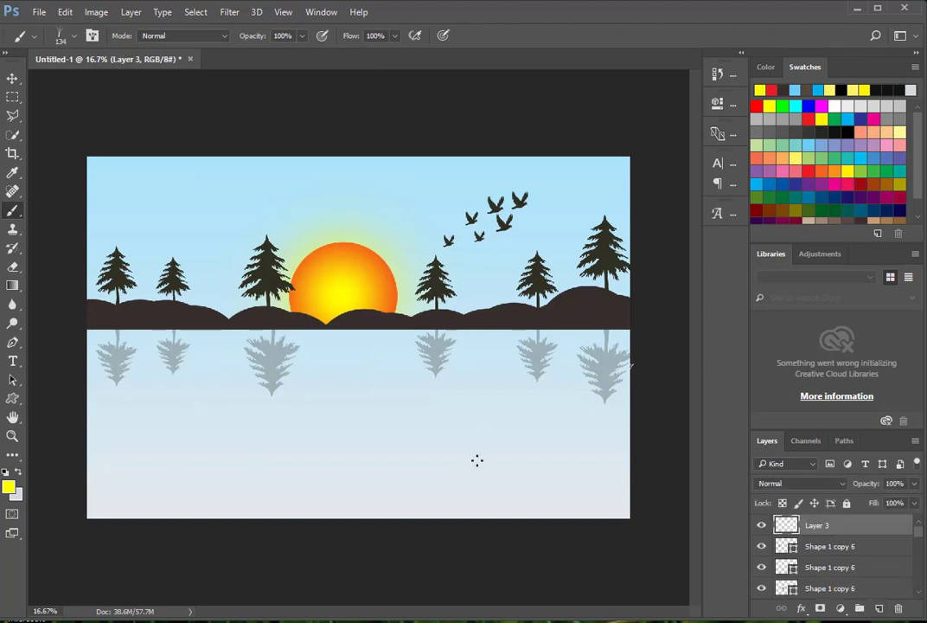
Enlarge the grass-blade brush to 800 px
key(bracketright)
key(bracketright)
key(bracketright)
key(bracketright)
key(bracketright)
key(bracketright)
key(bracketright)
key(bracketright)
key(bracketright)
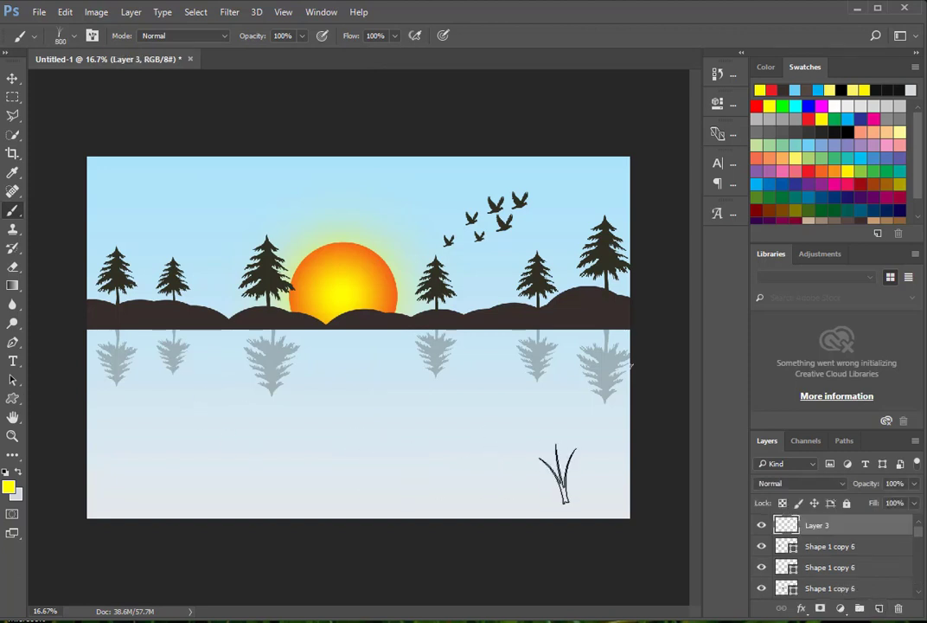
Set the foreground colour to bright green 63dd42 and the background colour to near white
click(11, 489)
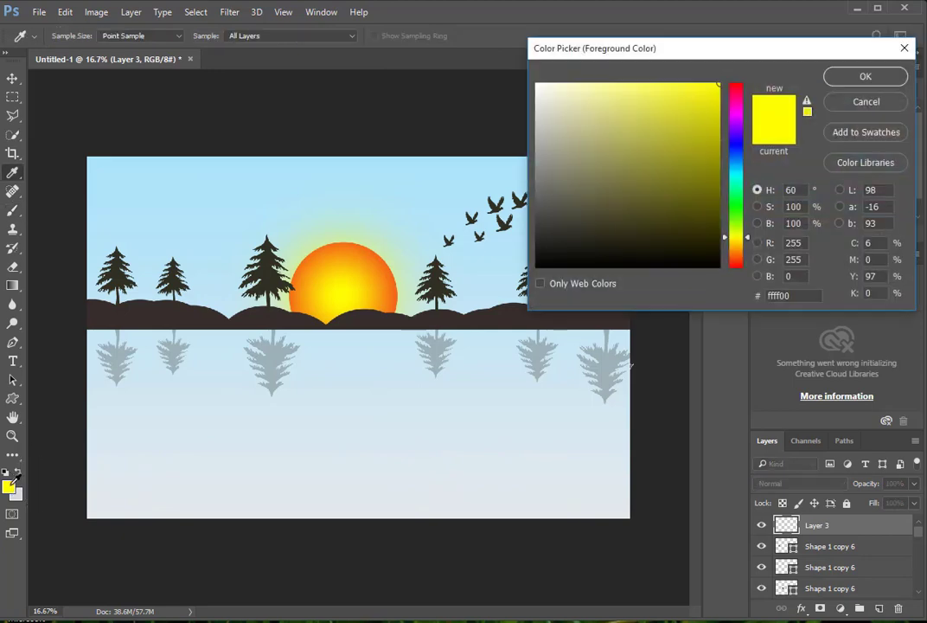
click(738, 146)
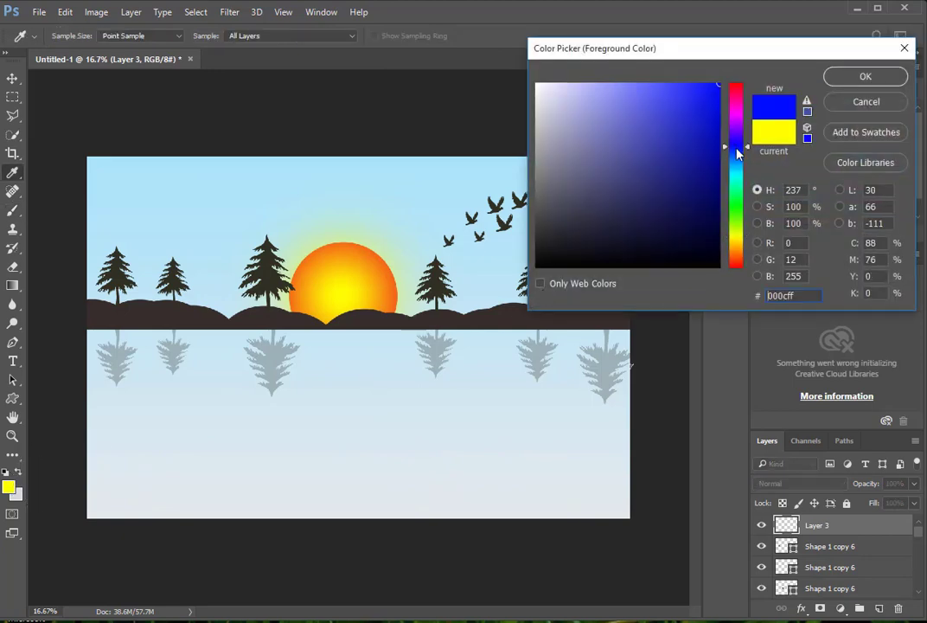
click(741, 213)
click(671, 112)
click(852, 77)
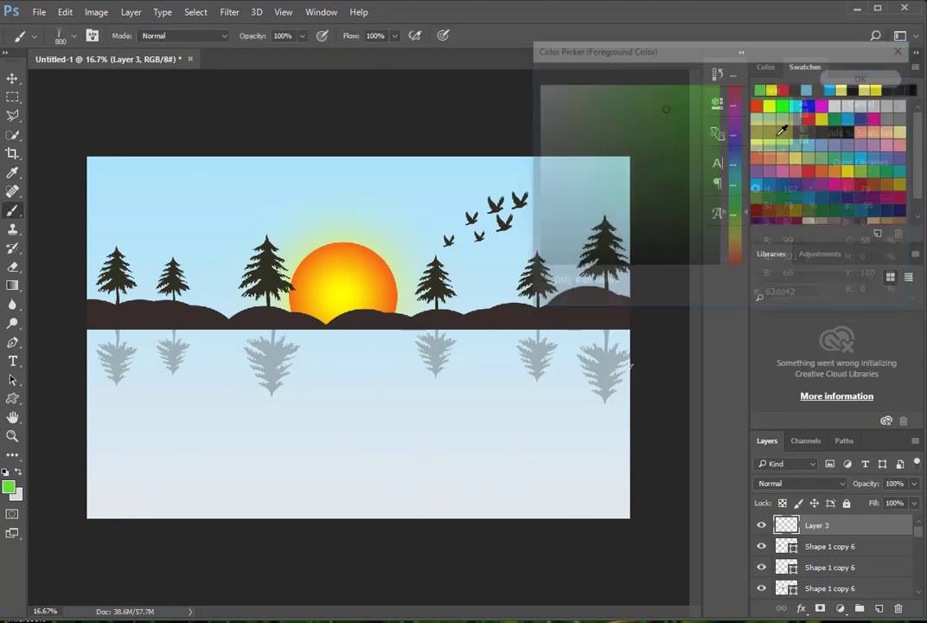
click(18, 497)
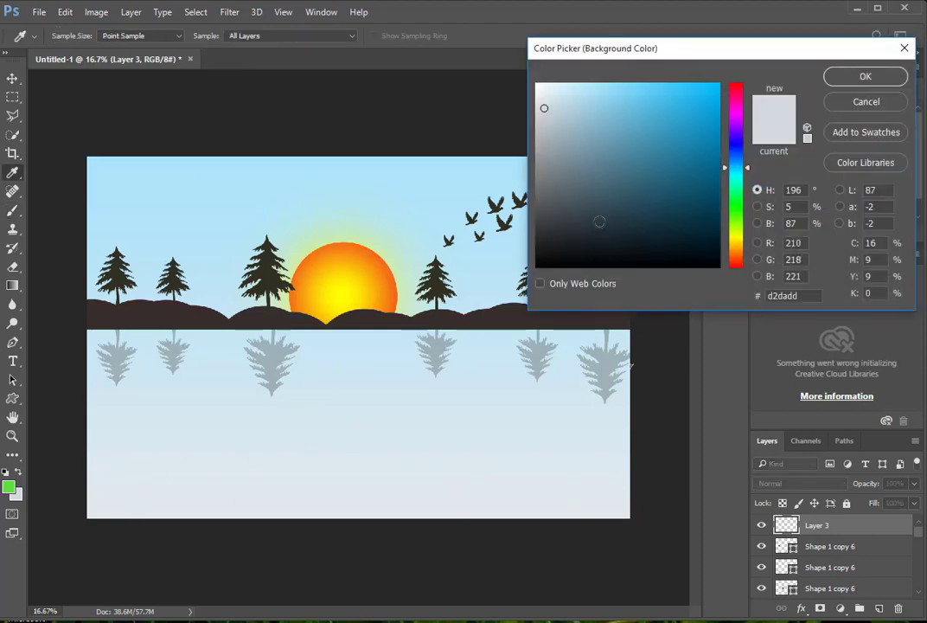
click(865, 77)
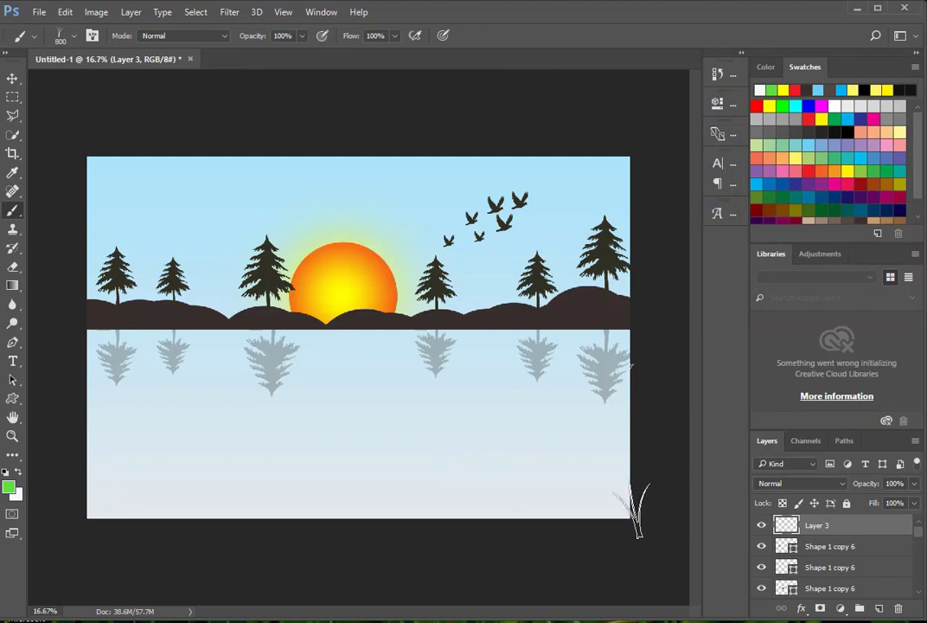
Paint a dense strip of green grass along the whole bottom edge of the canvas on the new layer
mouse_move(642, 498)
mouse_down()
mouse_move(89, 493)
mouse_move(100, 504)
mouse_move(305, 499)
mouse_move(411, 512)
mouse_move(642, 503)
mouse_move(609, 493)
mouse_move(630, 475)
mouse_move(361, 497)
mouse_move(184, 499)
mouse_move(78, 467)
mouse_move(117, 495)
mouse_move(537, 480)
mouse_move(665, 512)
mouse_up()
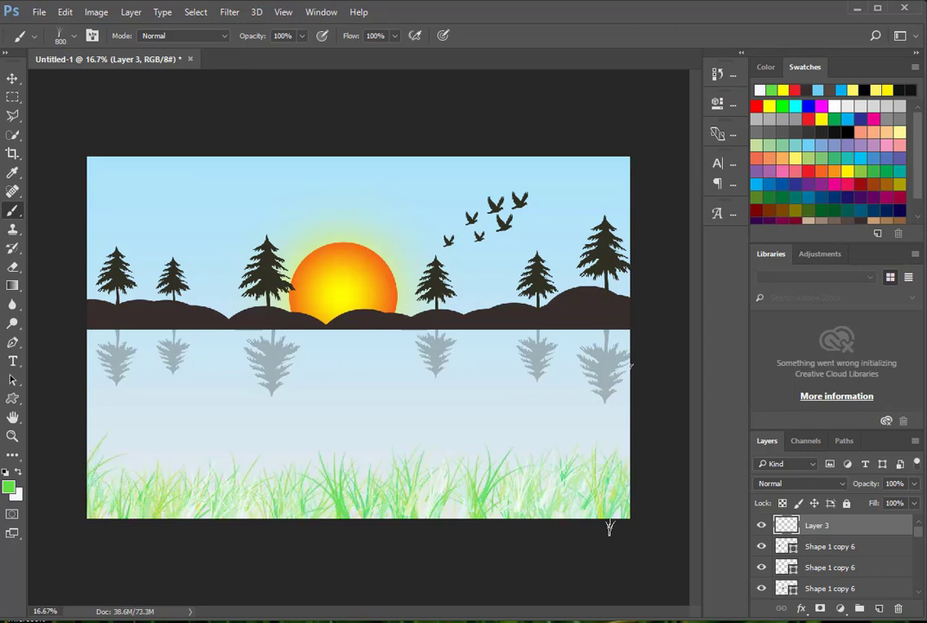
mouse_move(310, 502)
mouse_down()
mouse_move(131, 458)
mouse_move(96, 453)
mouse_move(91, 467)
mouse_move(192, 502)
mouse_move(460, 503)
mouse_move(626, 516)
mouse_up()
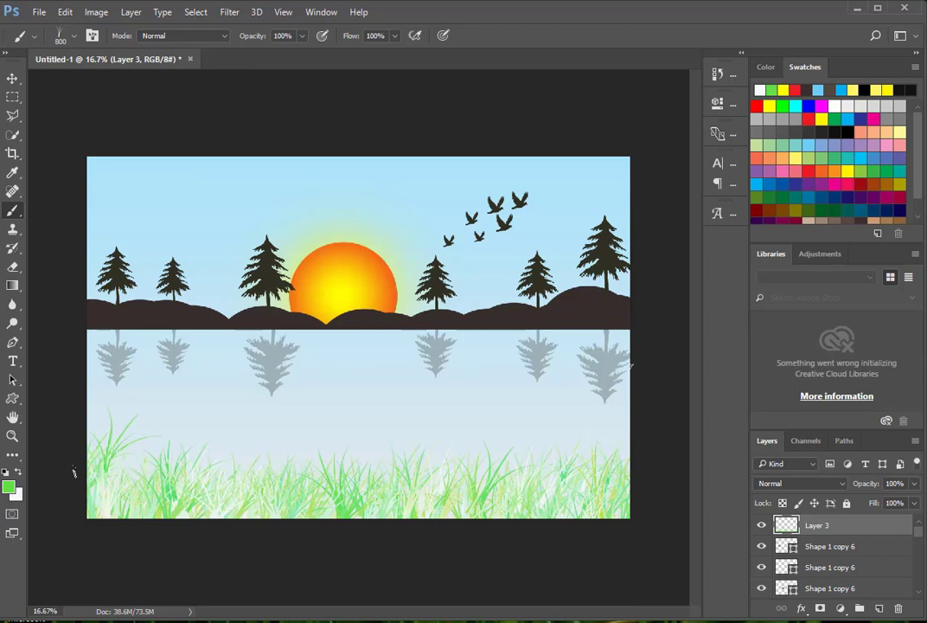
Change the background colour to a medium, muted green for the grass brush
click(16, 500)
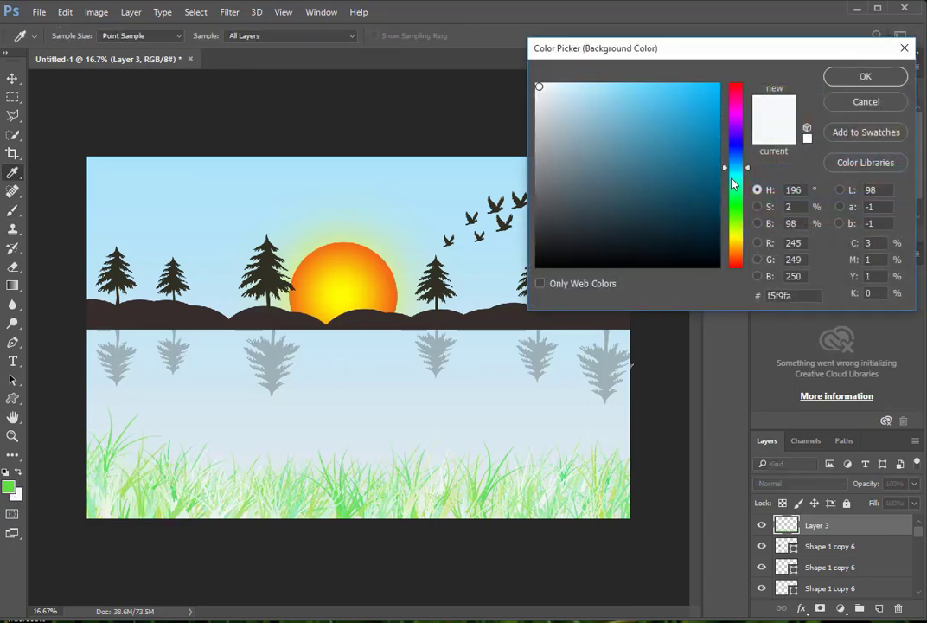
click(739, 239)
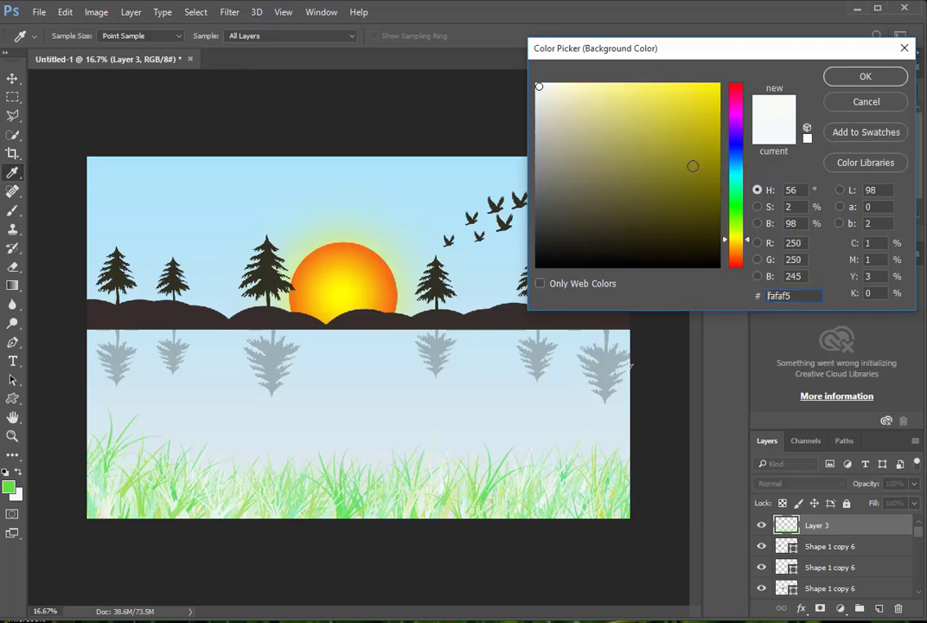
drag(694, 166, 684, 126)
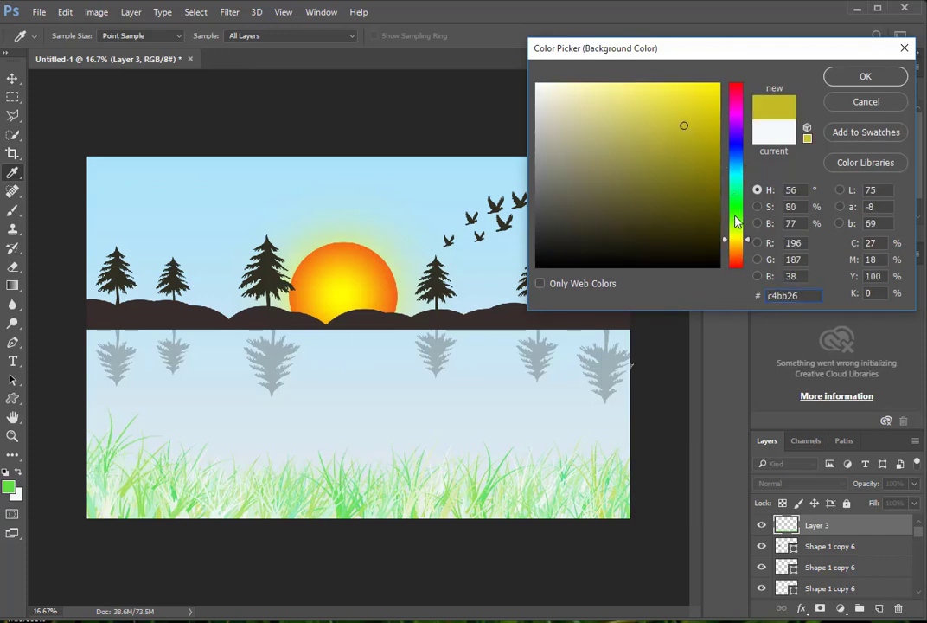
click(735, 215)
drag(683, 170, 638, 153)
click(867, 72)
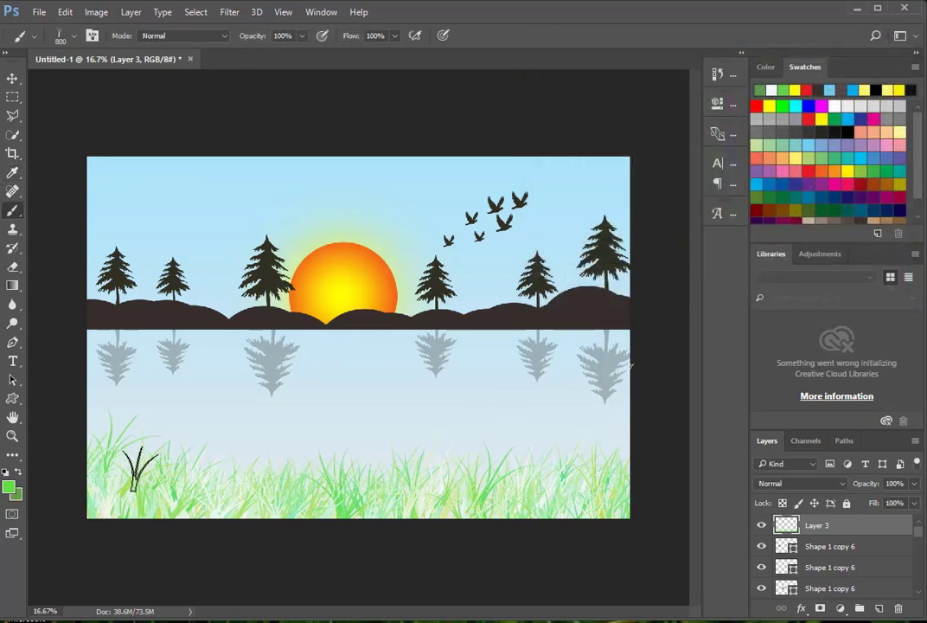
Paint more grass over the existing strip along the bottom edge of the canvas, mixing in the darker green, and deselect the layer
mouse_move(137, 472)
mouse_down()
mouse_move(243, 489)
mouse_move(549, 495)
mouse_move(587, 509)
mouse_up()
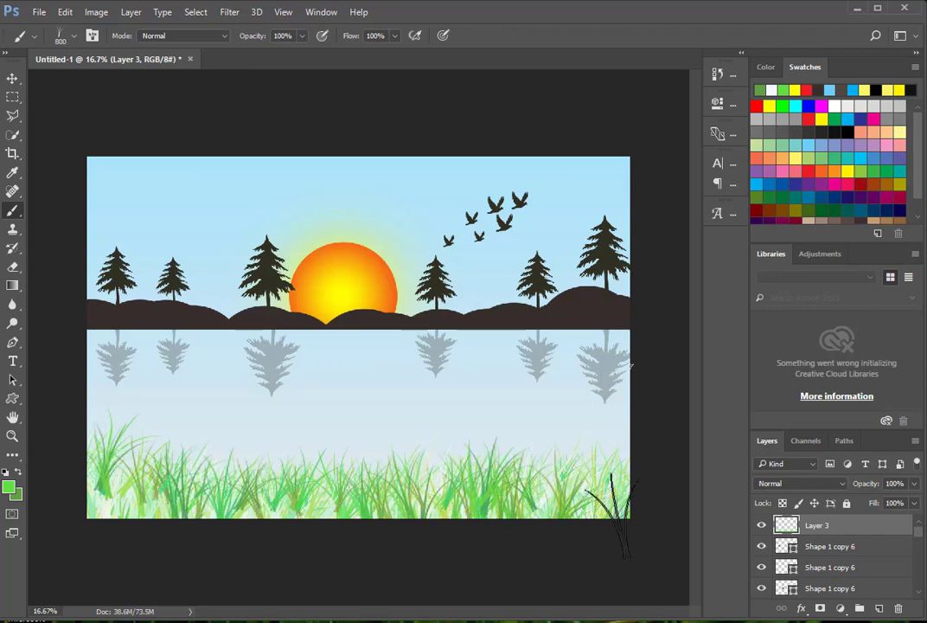
mouse_move(598, 462)
mouse_down()
mouse_move(299, 486)
mouse_move(121, 475)
mouse_up()
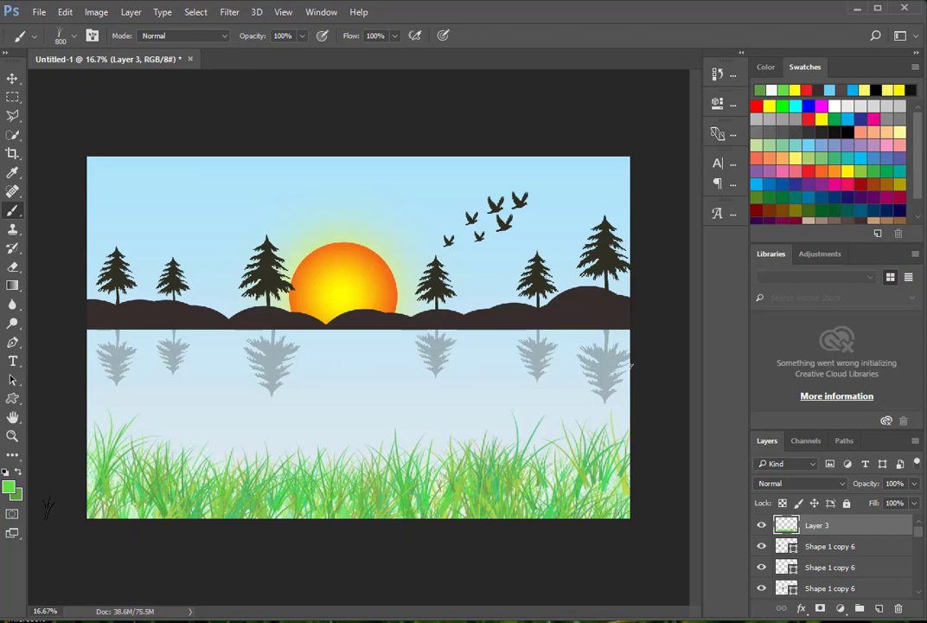
click(14, 79)
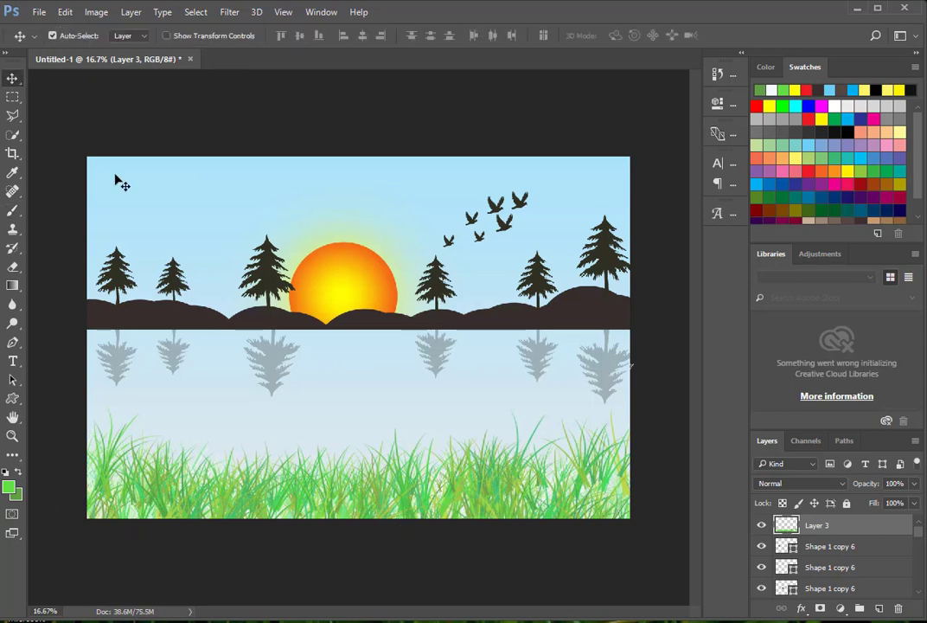
click(186, 199)
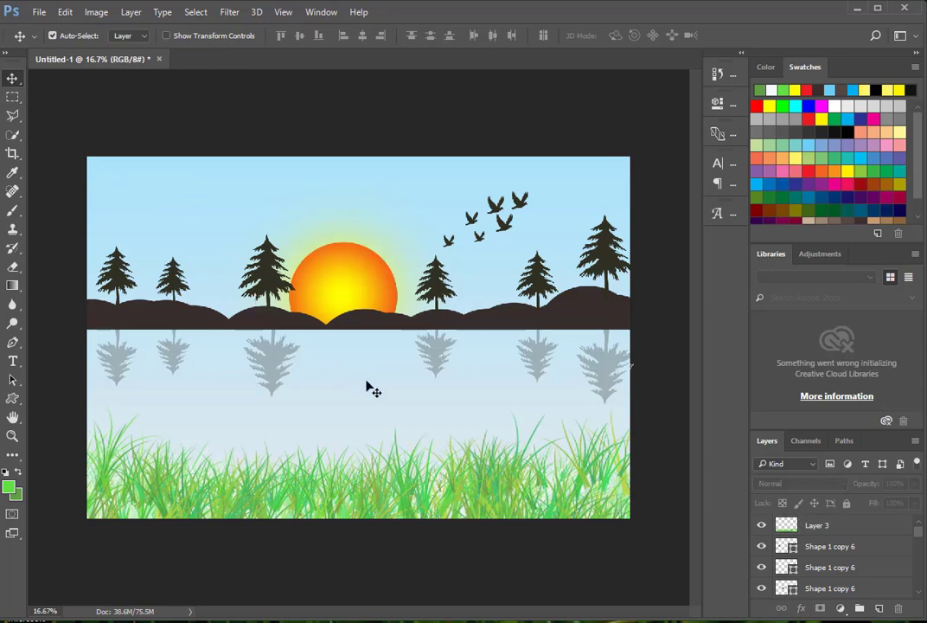
Draw a small fish with the Custom Shape tool in the water below the second tree's reflection
click(12, 401)
right_click(12, 403)
click(96, 472)
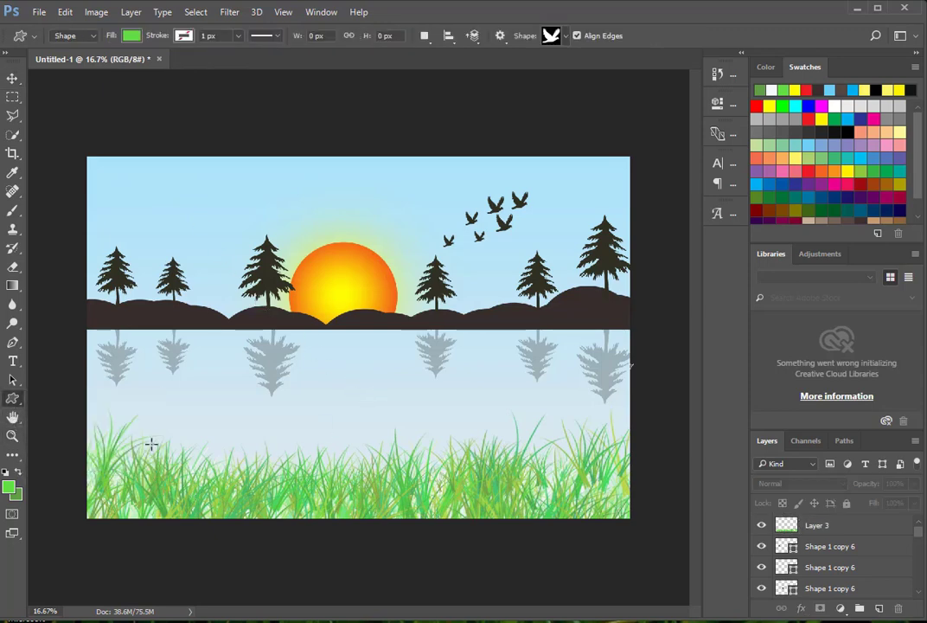
click(567, 36)
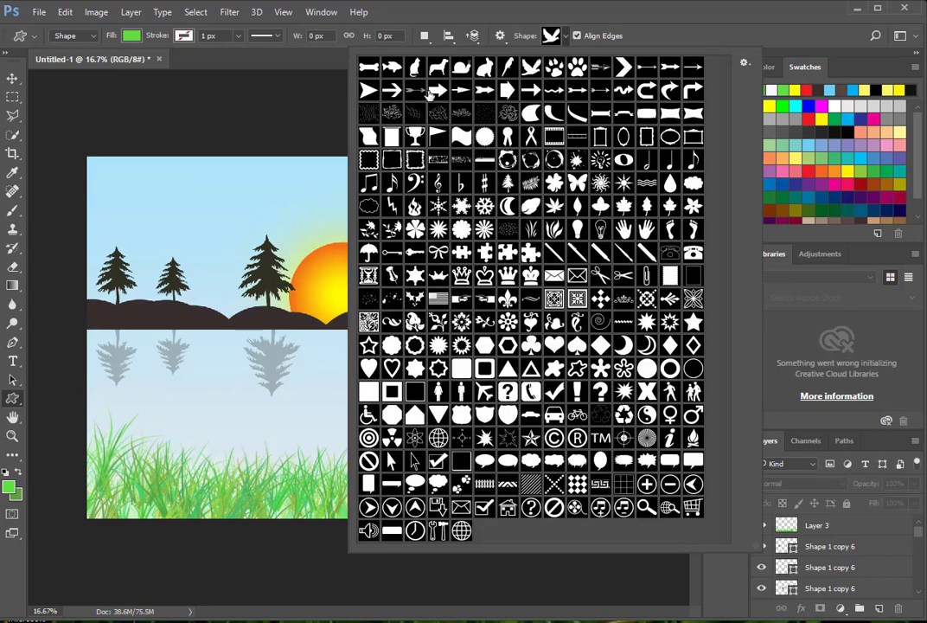
click(334, 58)
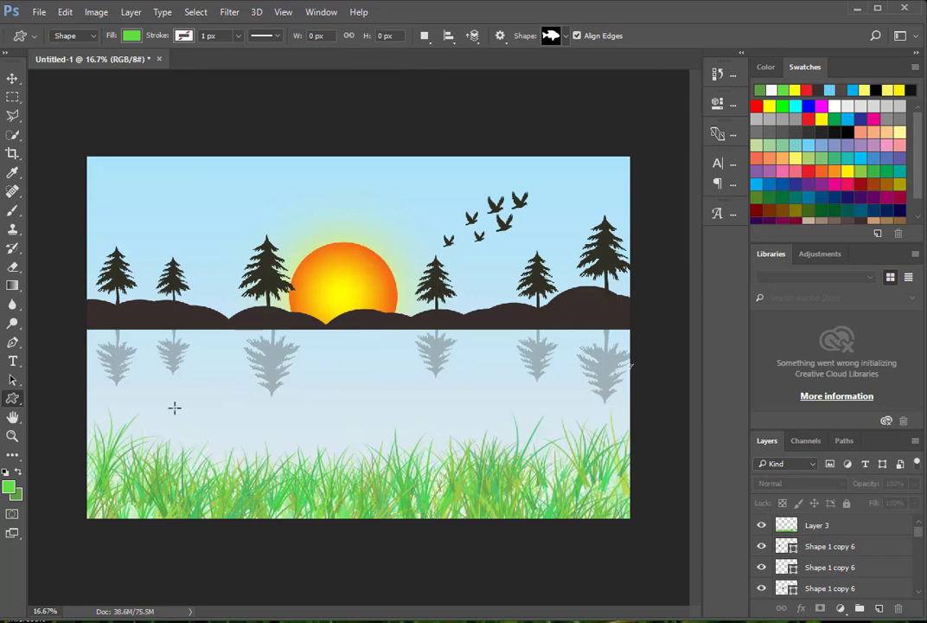
drag(156, 399, 164, 406)
key(v)
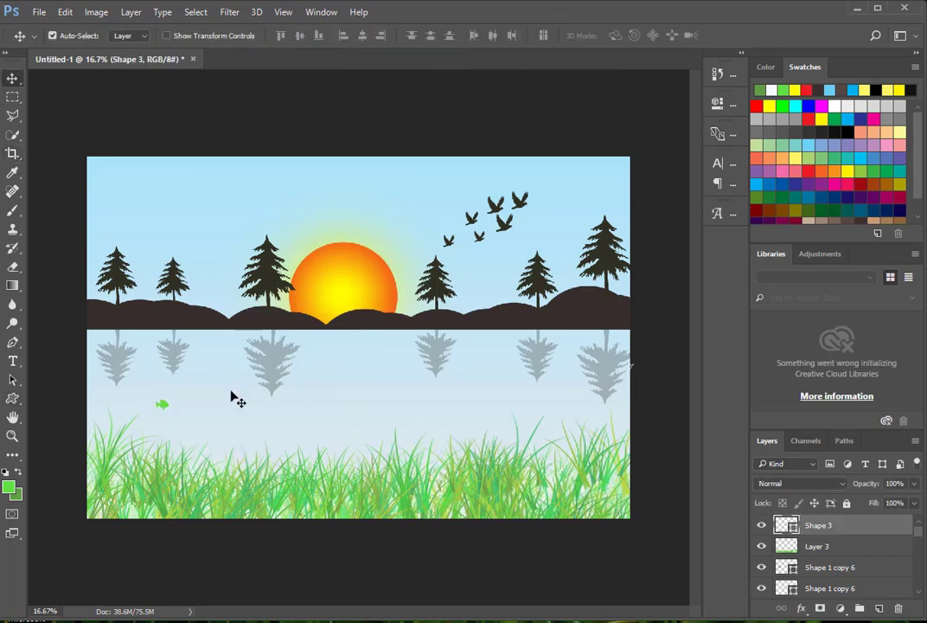
Recolour the fish shape to the dark grey-green 252d23
click(192, 410)
click(162, 405)
double_click(786, 528)
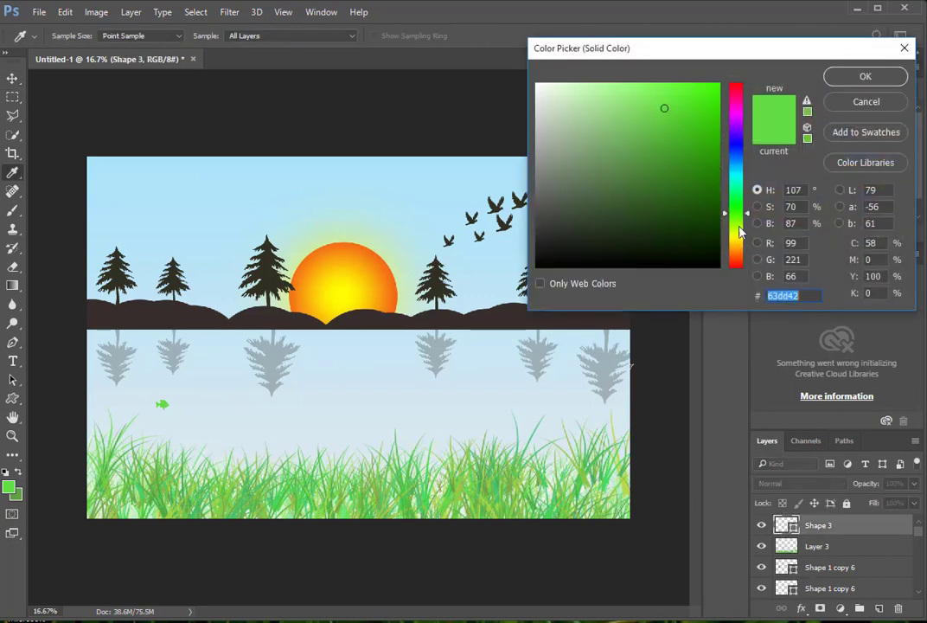
click(679, 235)
click(646, 182)
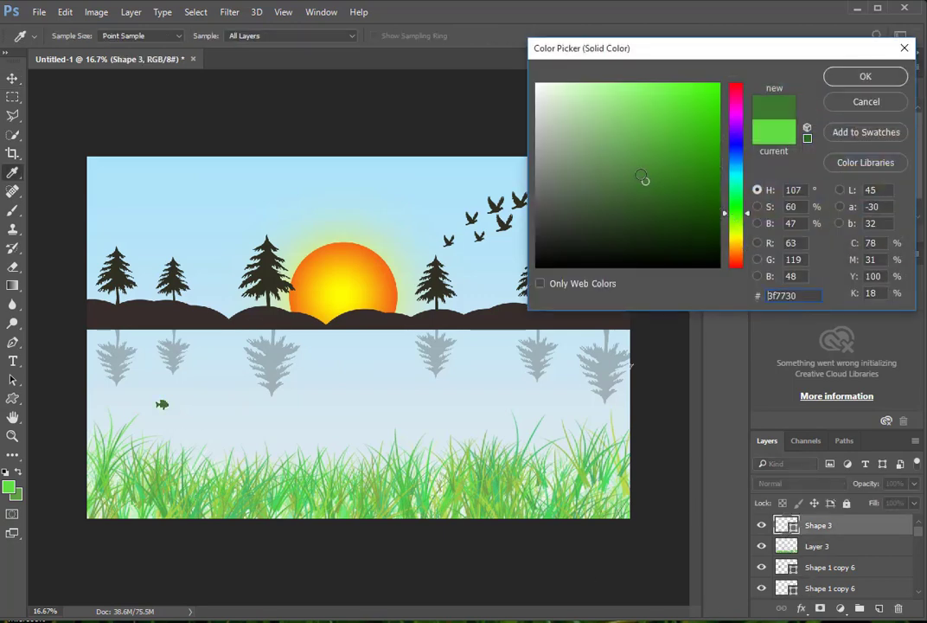
click(644, 196)
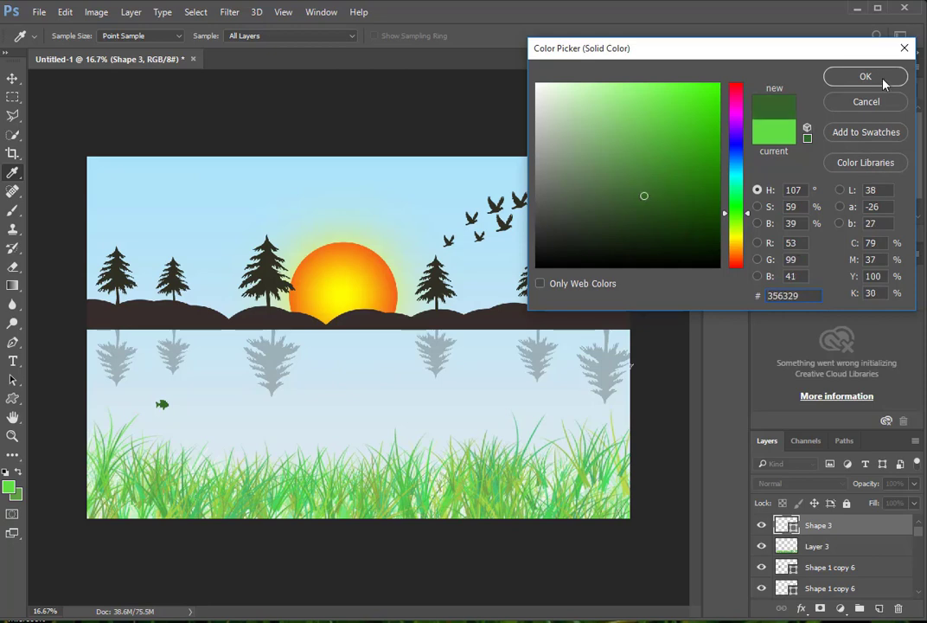
click(575, 235)
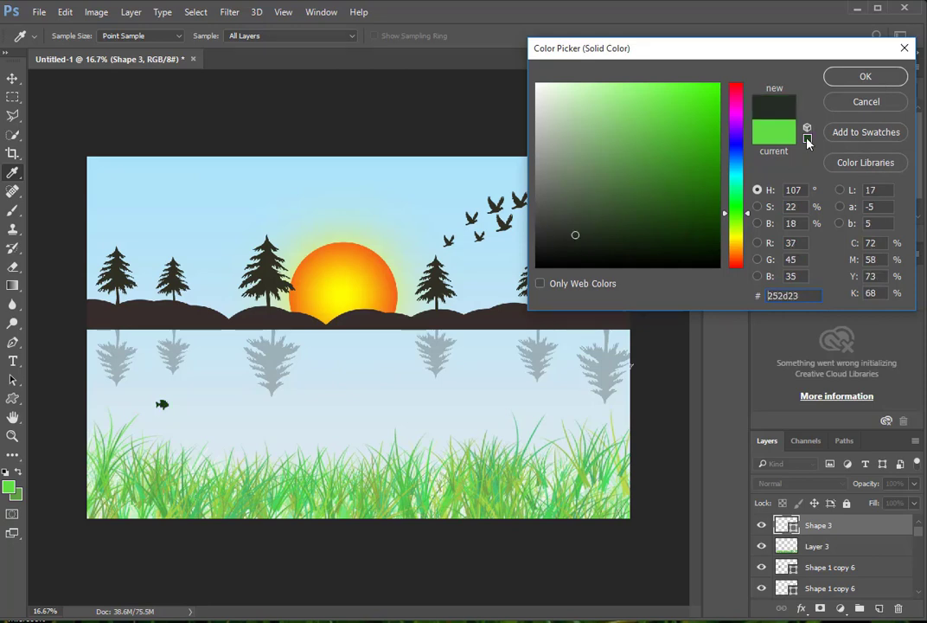
click(878, 77)
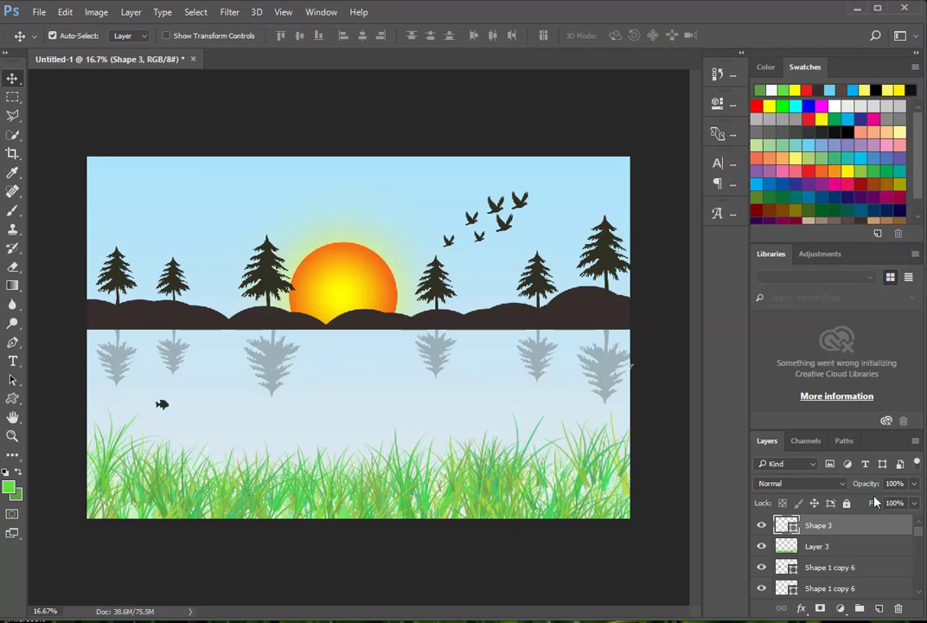
Lower the fish layer's opacity to 40%
drag(878, 489, 858, 491)
click(180, 427)
click(165, 407)
Scatter five copies of the fish across the water above the grass and adjust their spacing
drag(169, 418, 591, 420)
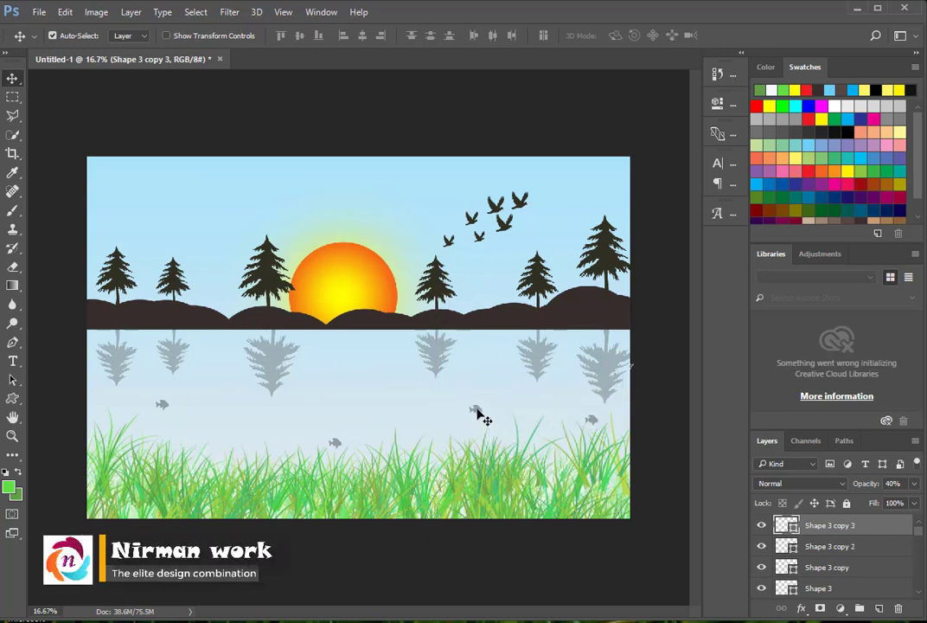
drag(480, 415, 262, 442)
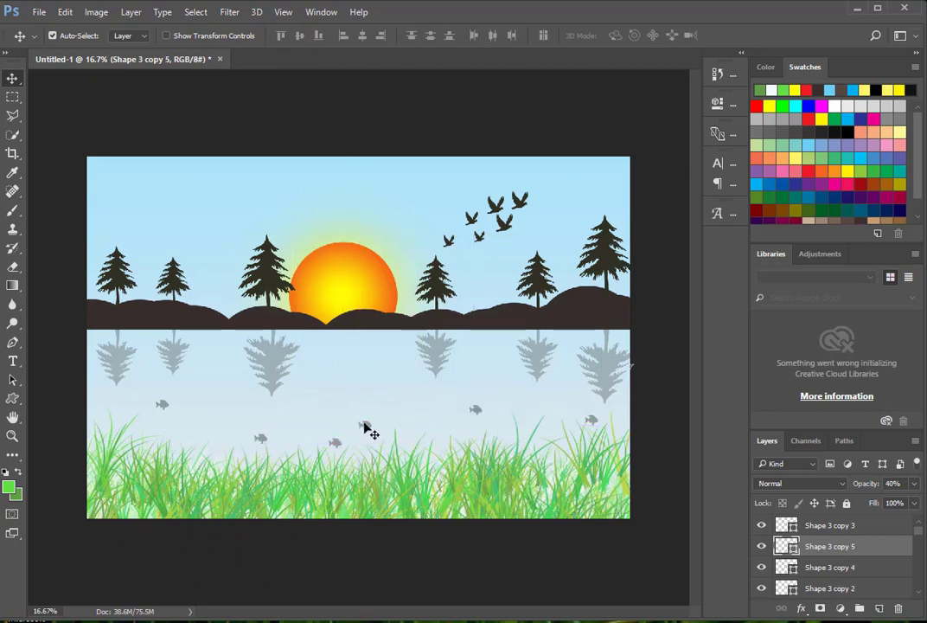
drag(368, 430, 358, 374)
click(337, 446)
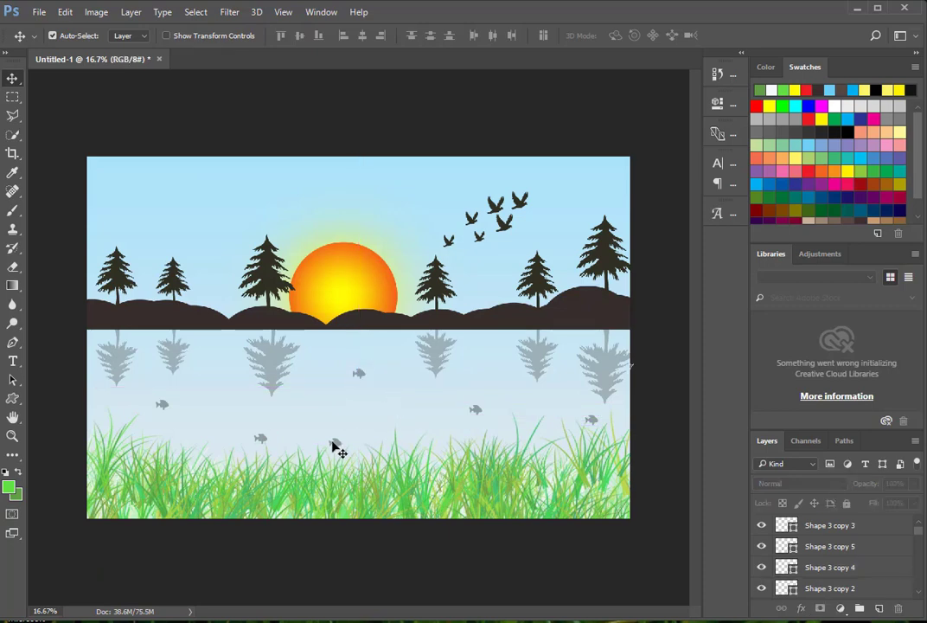
drag(337, 446, 329, 432)
drag(369, 379, 424, 419)
Duplicate the sun layer and flip the copy vertically below the horizon with a height of about -90%
click(354, 273)
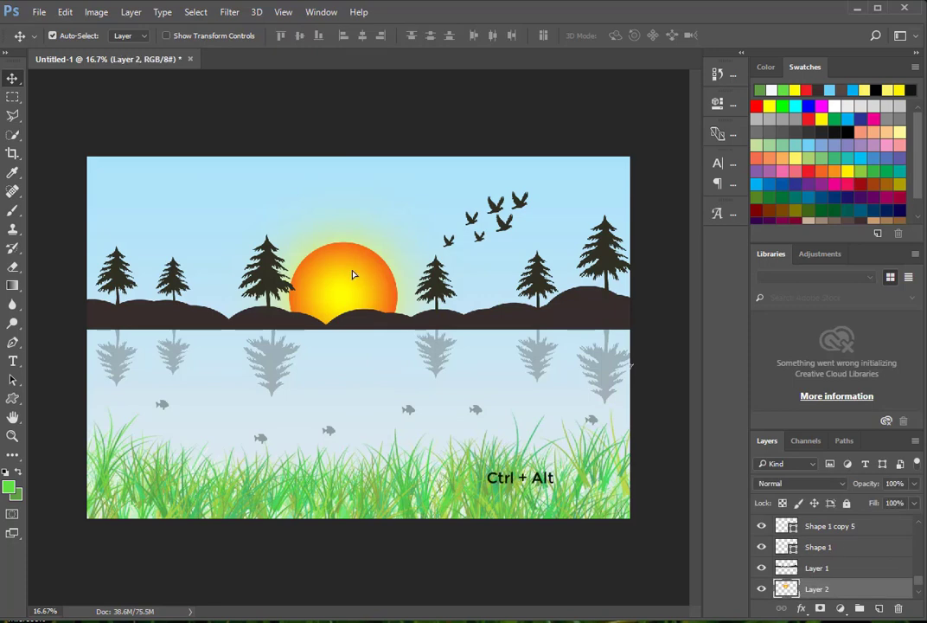
drag(354, 273, 355, 307)
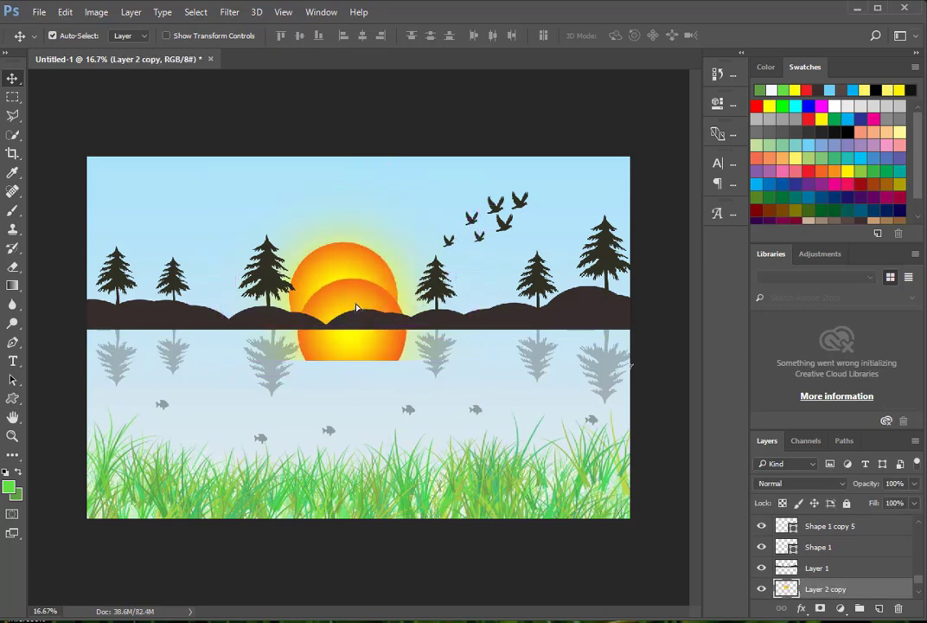
key(ctrl+t)
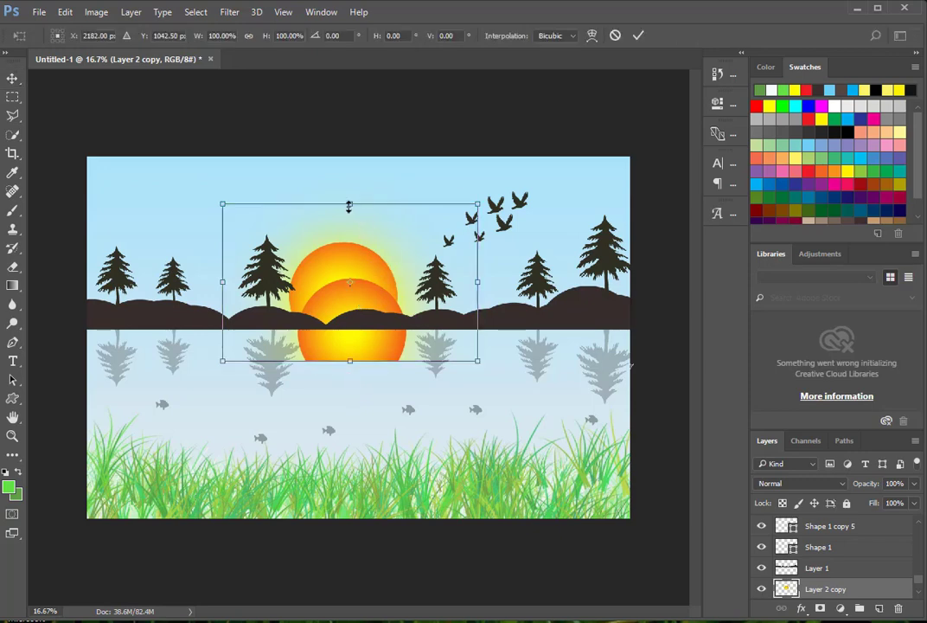
drag(353, 225, 350, 500)
drag(368, 410, 356, 356)
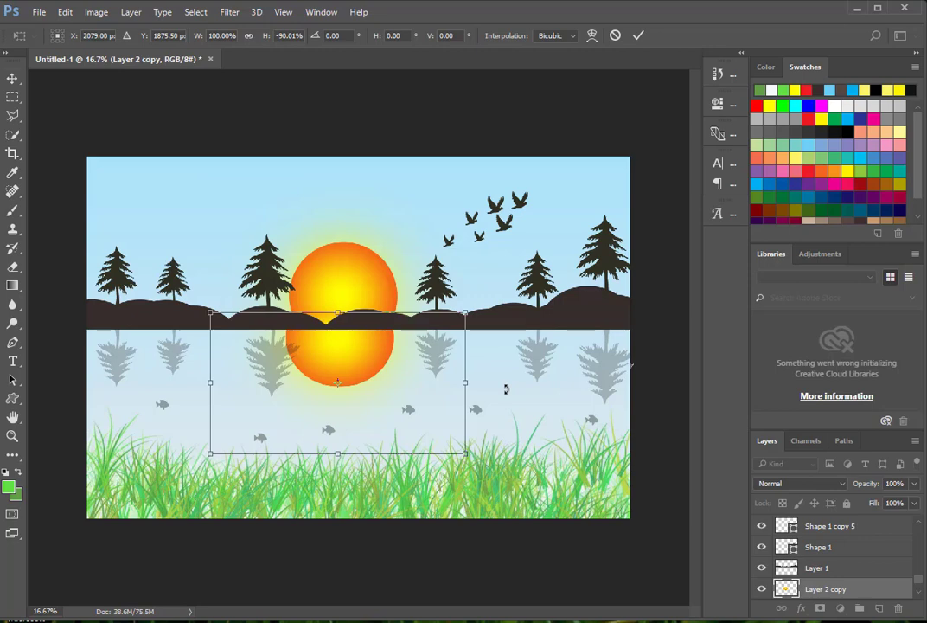
key(Return)
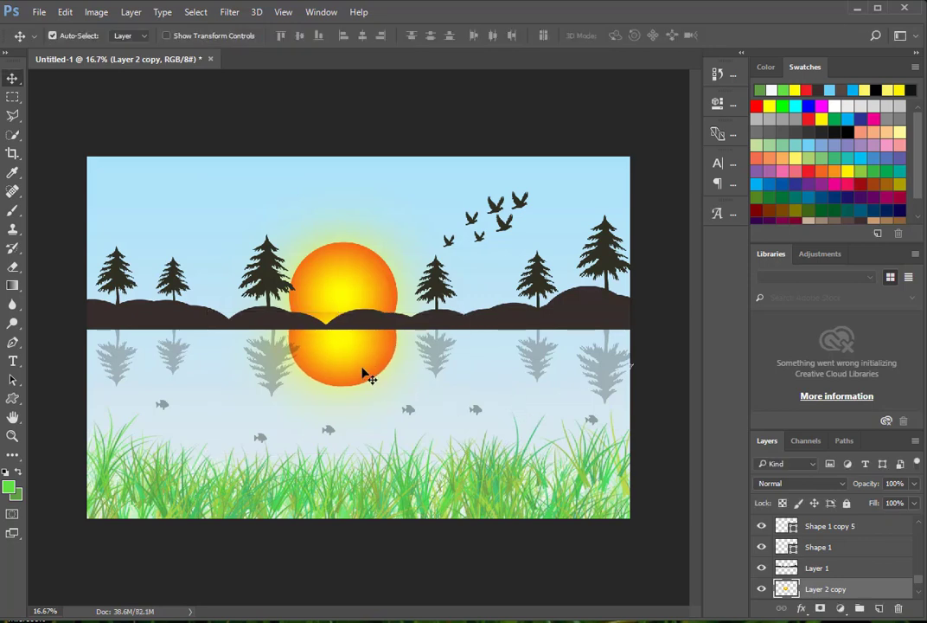
Line up the flipped sun beneath the original and set its layer to 55% opacity and 82% fill
mouse_move(363, 369)
mouse_down()
mouse_move(364, 381)
mouse_move(391, 375)
mouse_move(379, 369)
mouse_up()
click(423, 386)
click(377, 378)
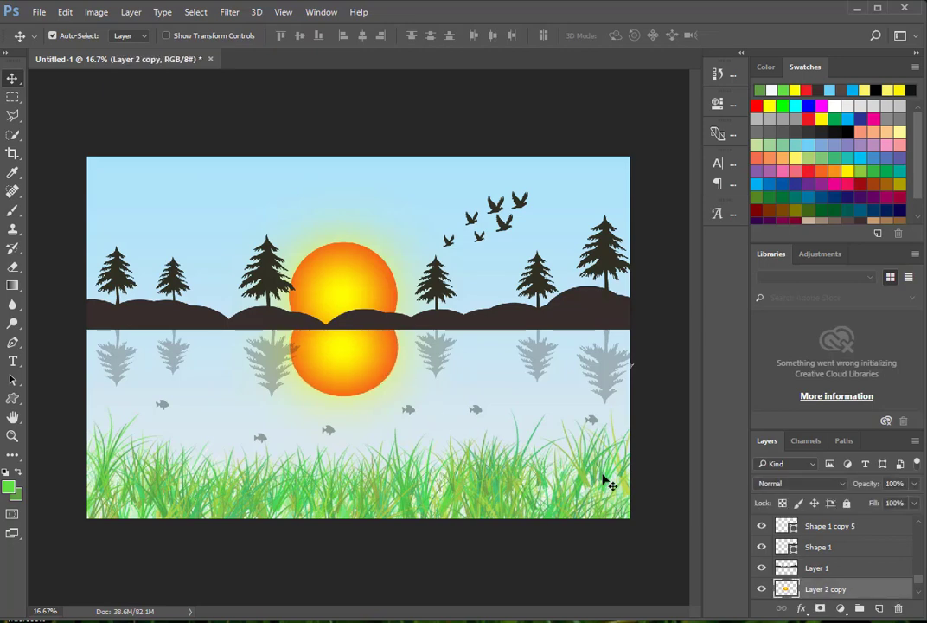
drag(869, 487, 865, 509)
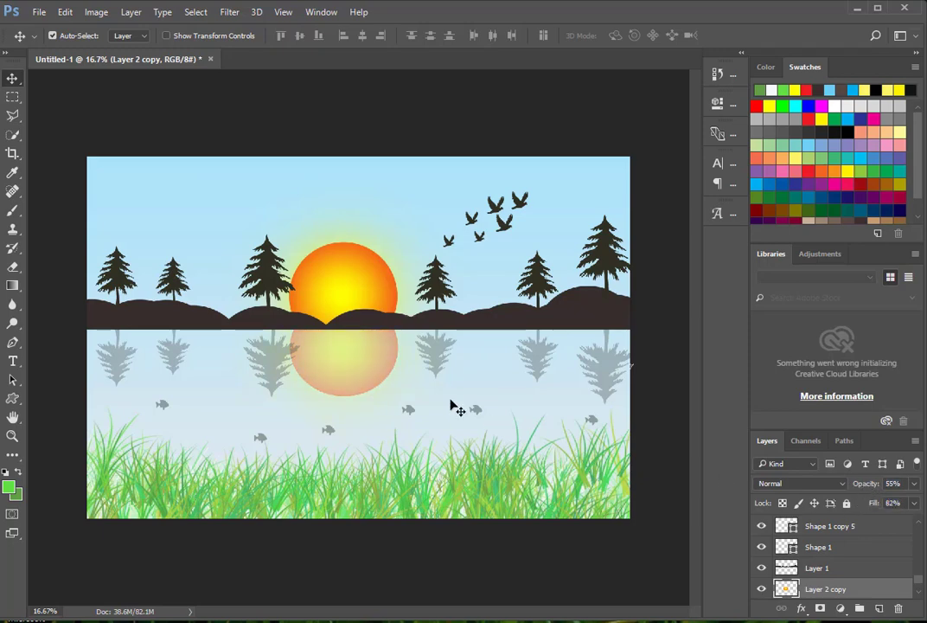
Adjust the sun reflection's vertical position and move its layer, Layer 2 copy, below Layer 2
drag(360, 364, 358, 363)
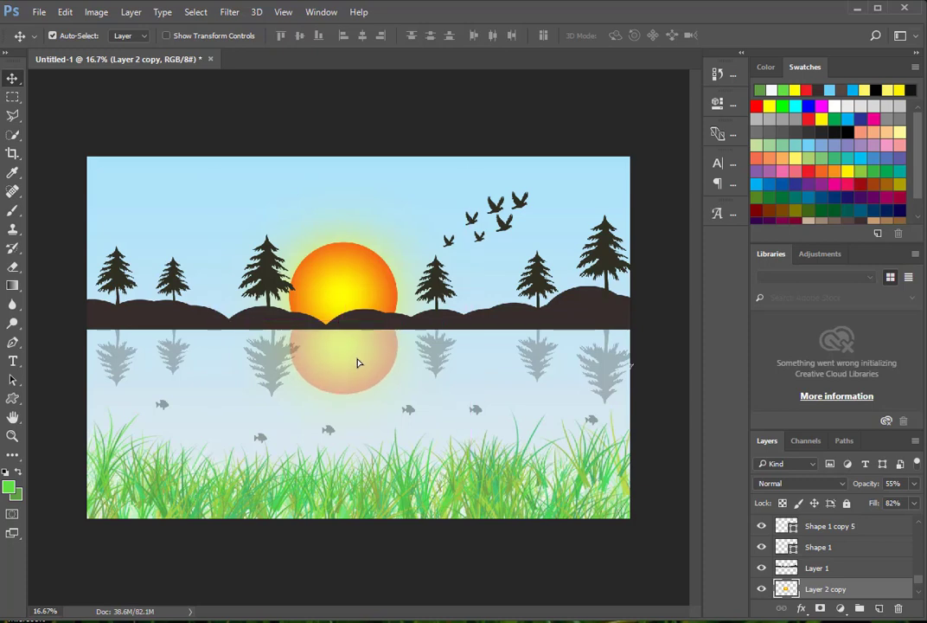
scroll(886, 564, down, 2)
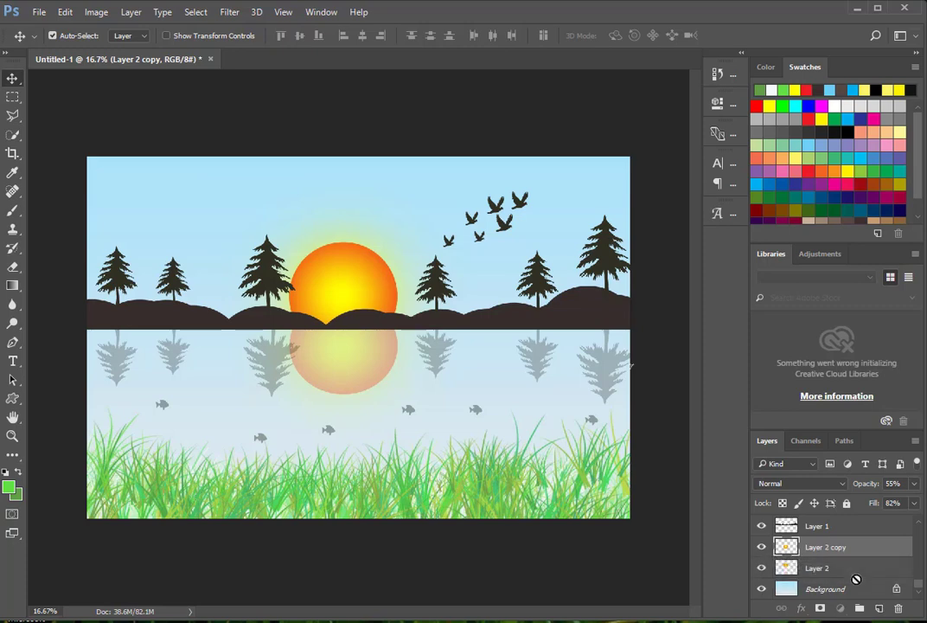
drag(357, 357, 357, 341)
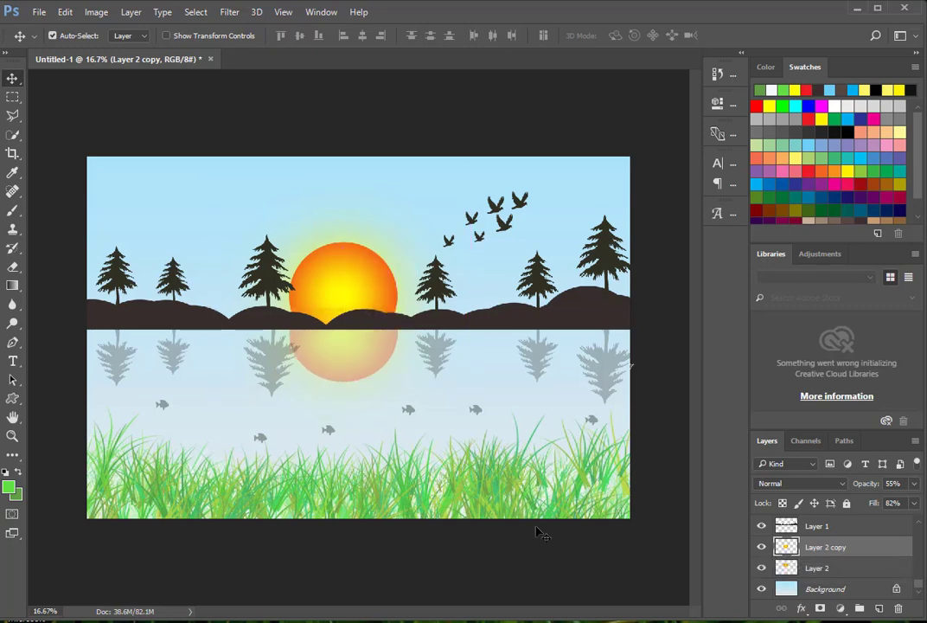
drag(830, 558, 833, 572)
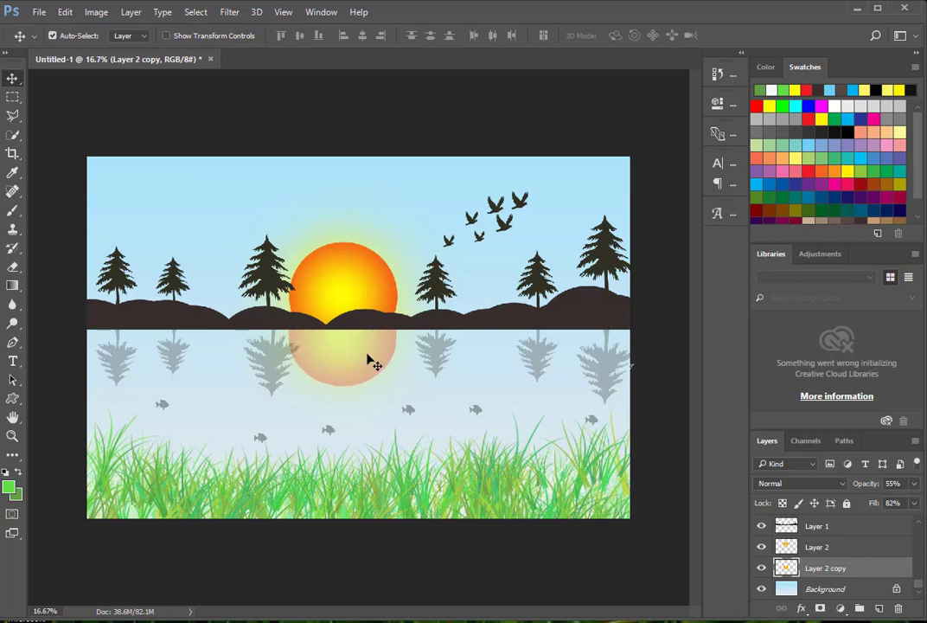
Shift the sun slightly to the right and realign its reflection directly beneath it, nudged slightly down
click(345, 296)
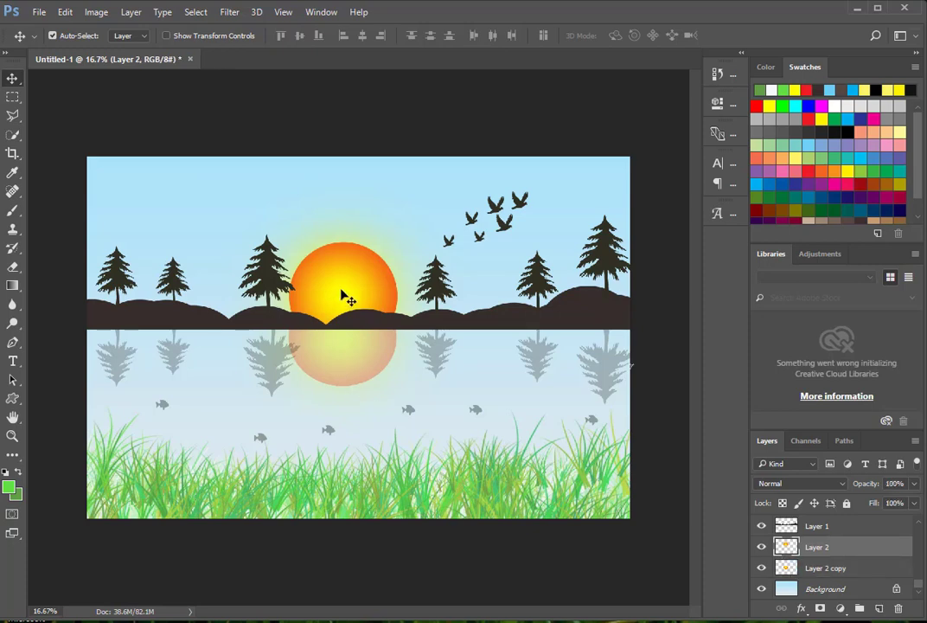
drag(344, 296, 349, 296)
click(340, 363)
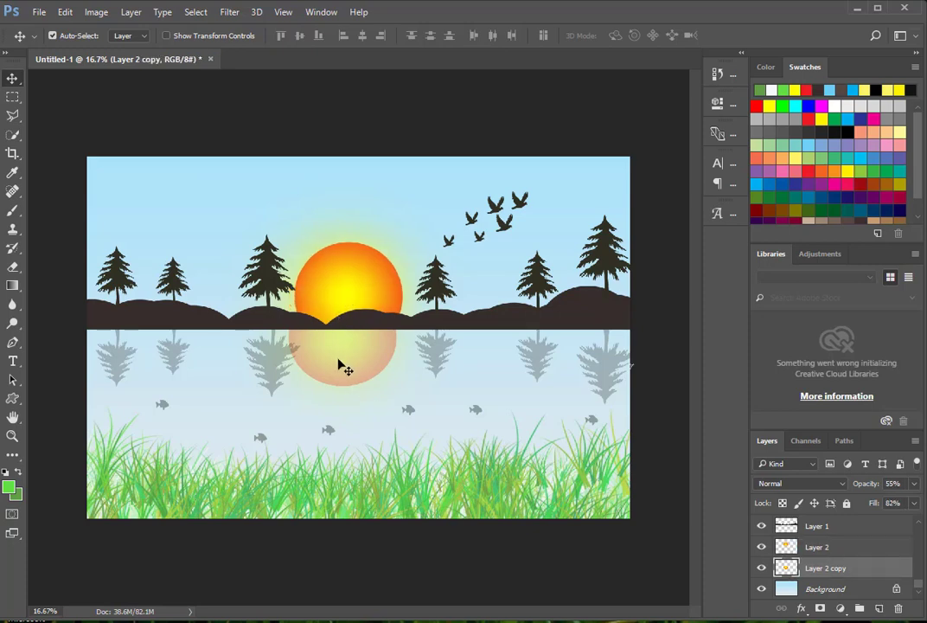
drag(340, 364, 344, 369)
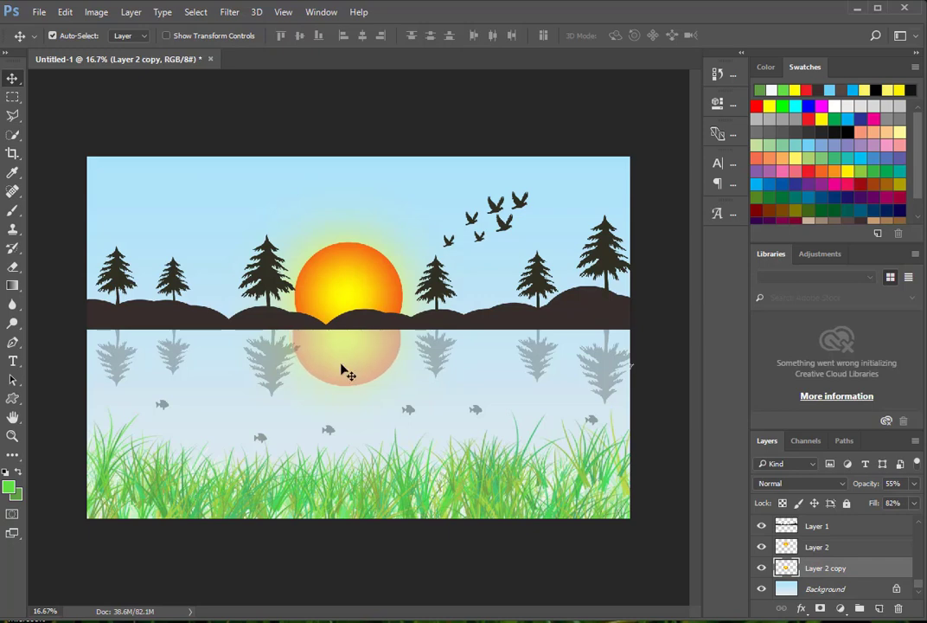
key(Right)
key(Right)
key(Left)
key(Left)
key(Down)
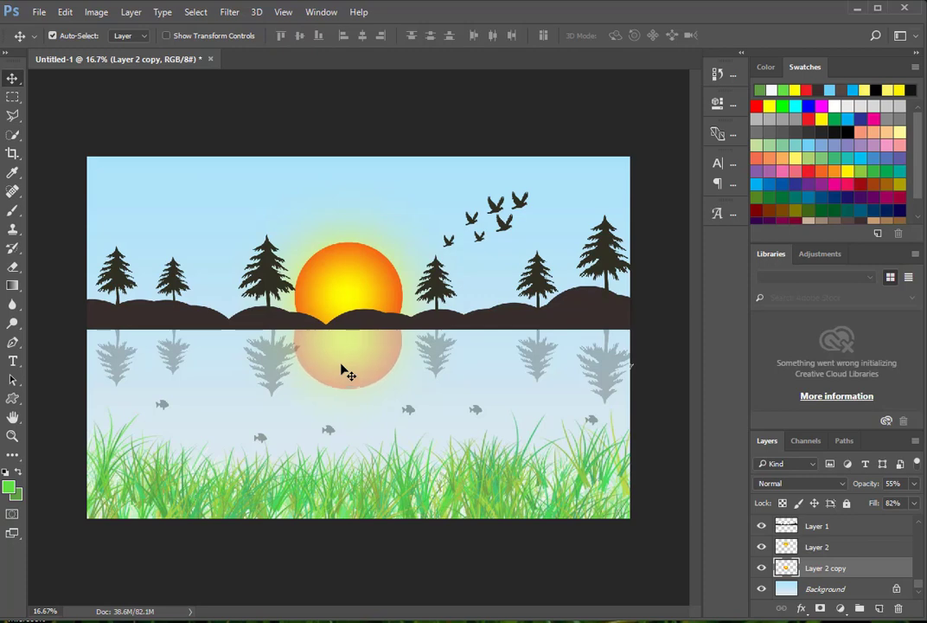